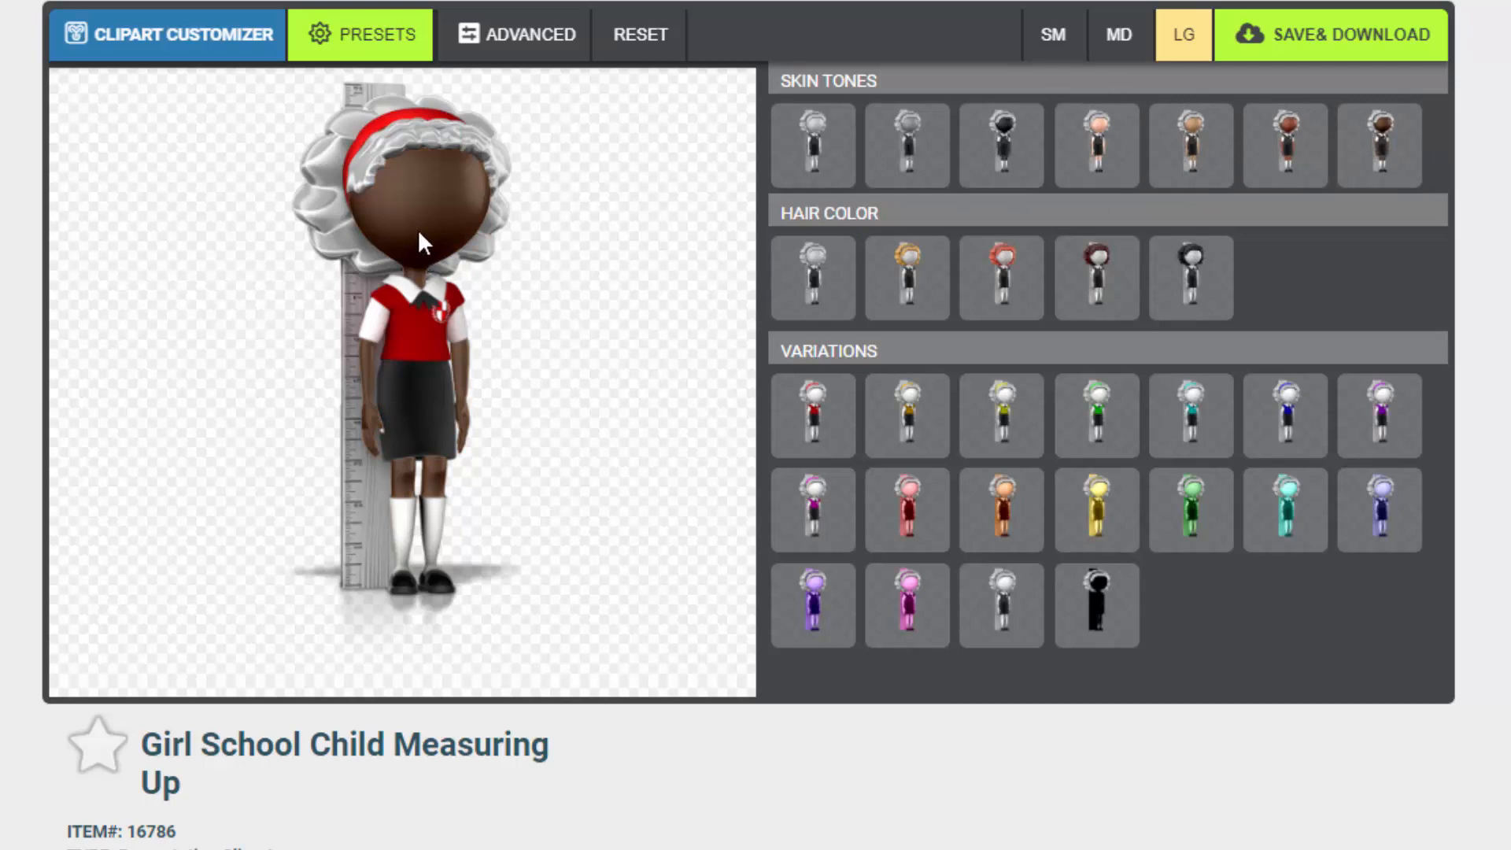
Cycle through the skin tone presets, ending on the fifth, light brown tone
click(980, 164)
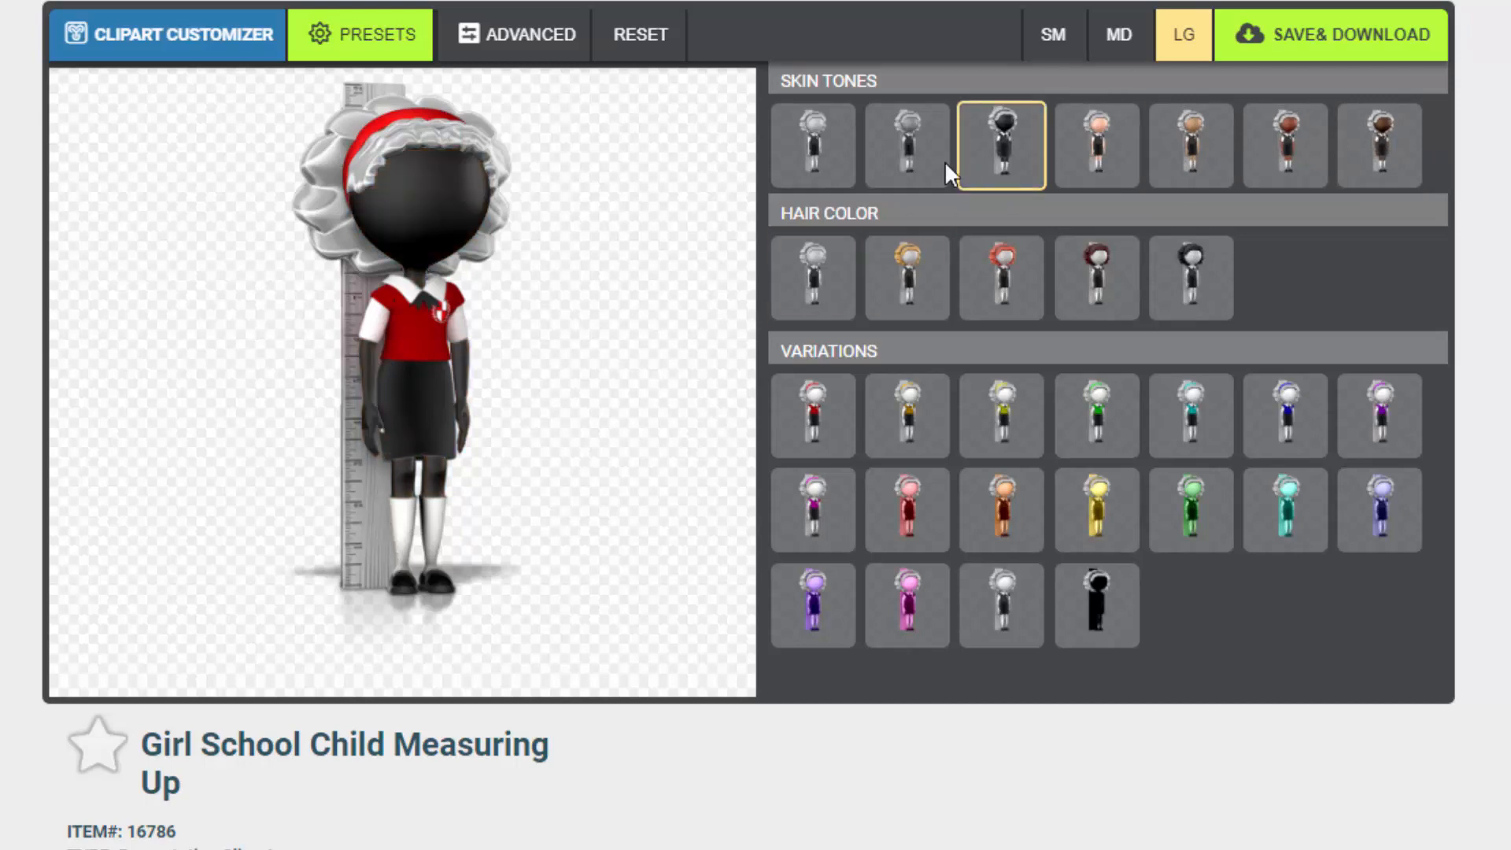
click(887, 166)
click(1110, 153)
click(1205, 158)
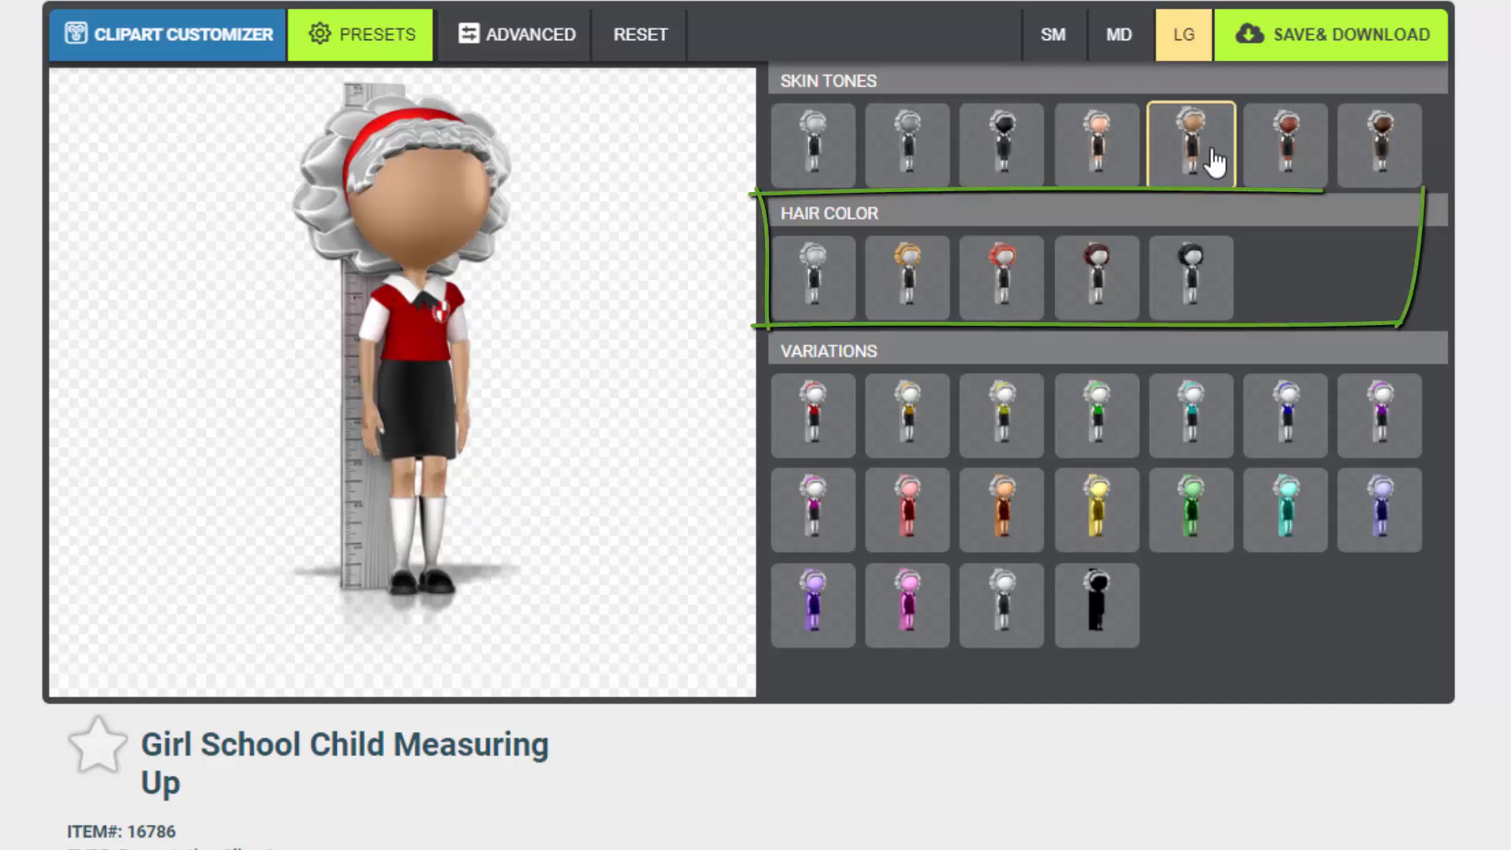
Cycle through the hair colour presets, ending back on the grey hair
click(887, 287)
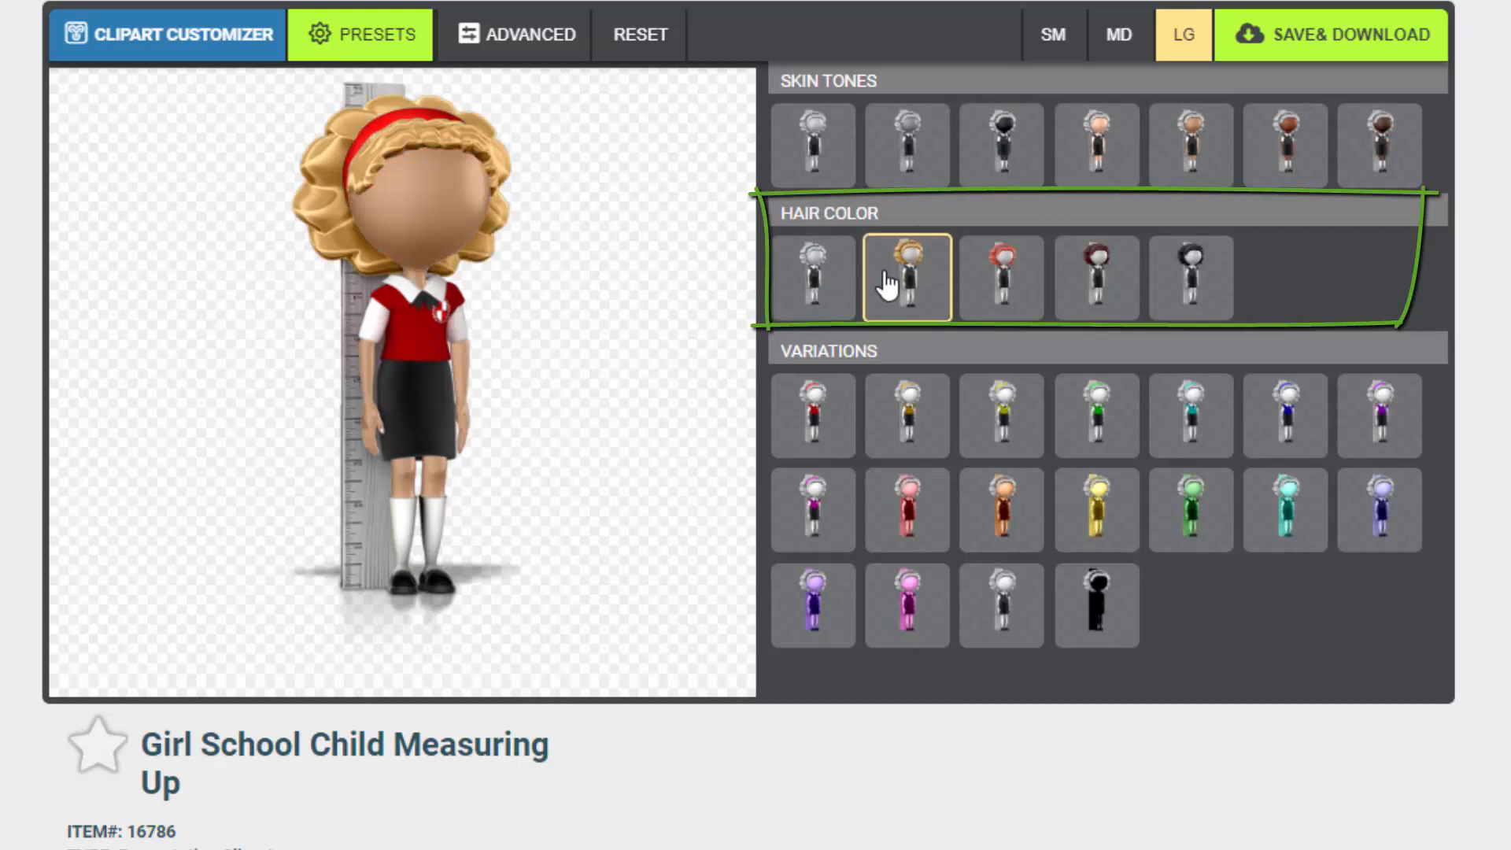
click(1003, 284)
click(1094, 282)
click(1157, 283)
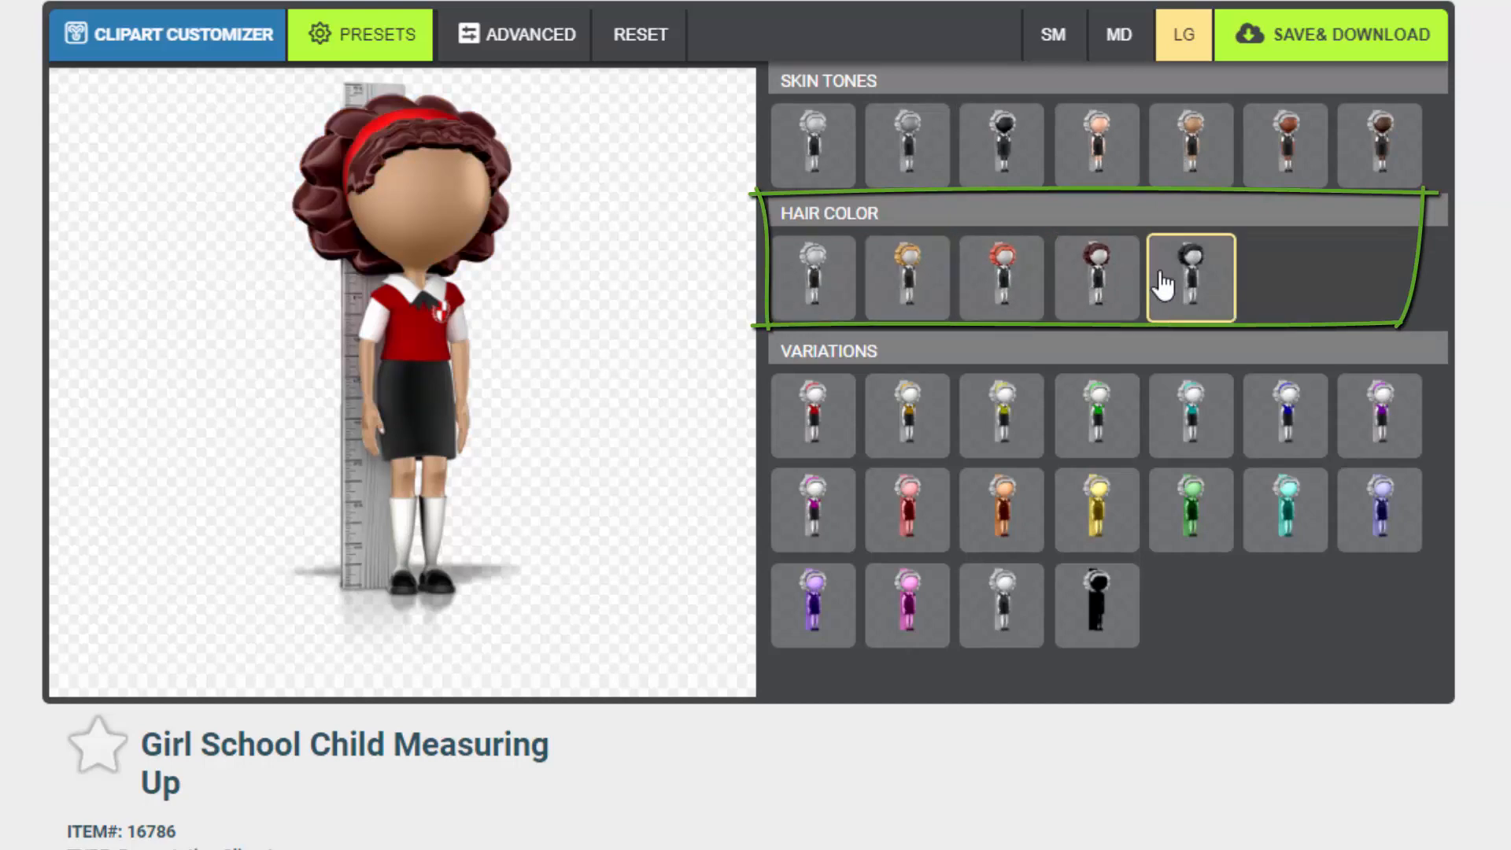
click(1090, 291)
click(900, 288)
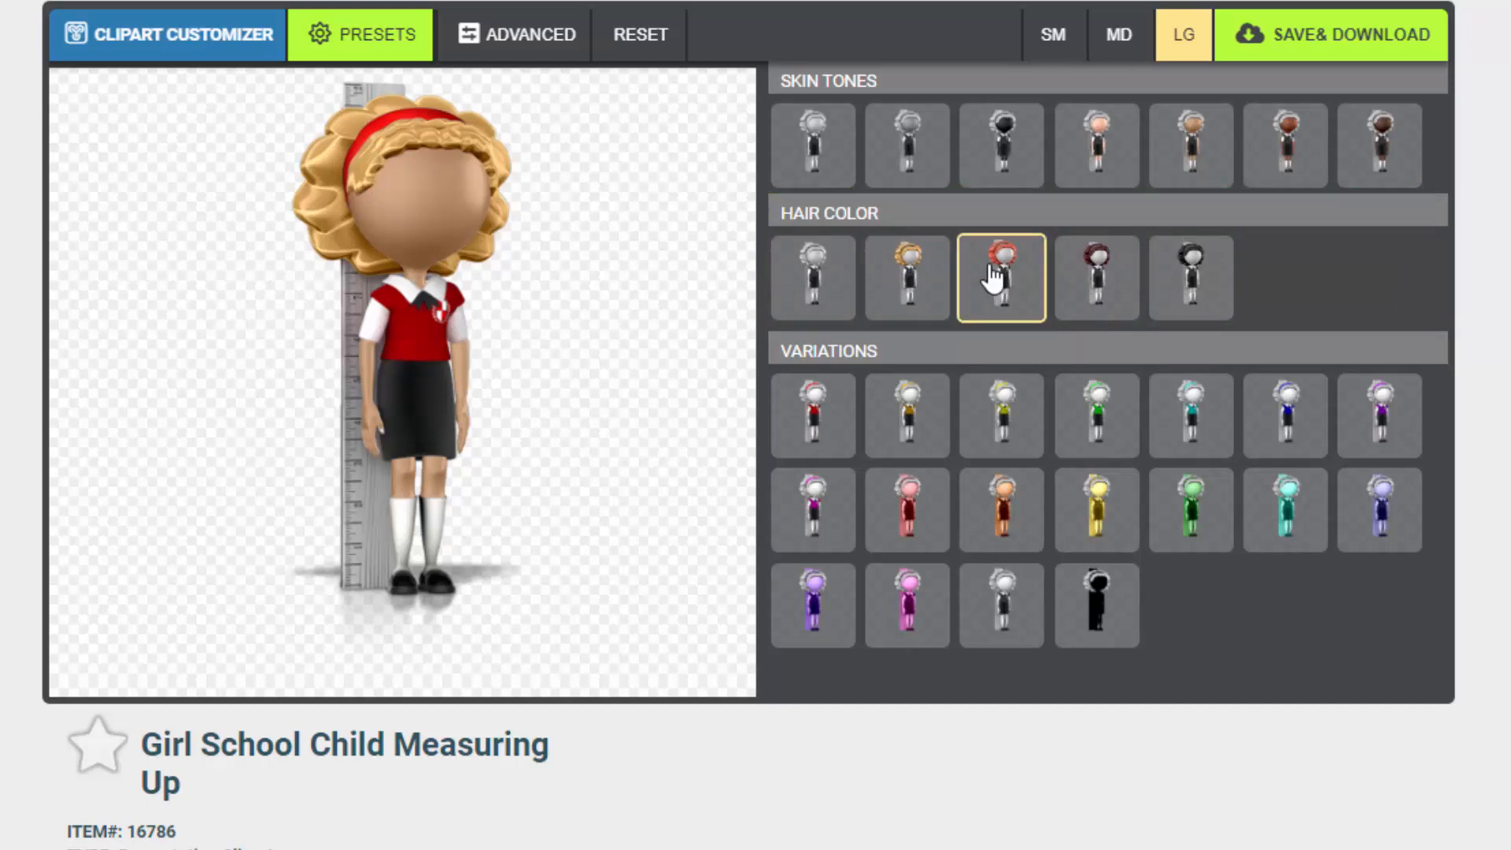
click(834, 284)
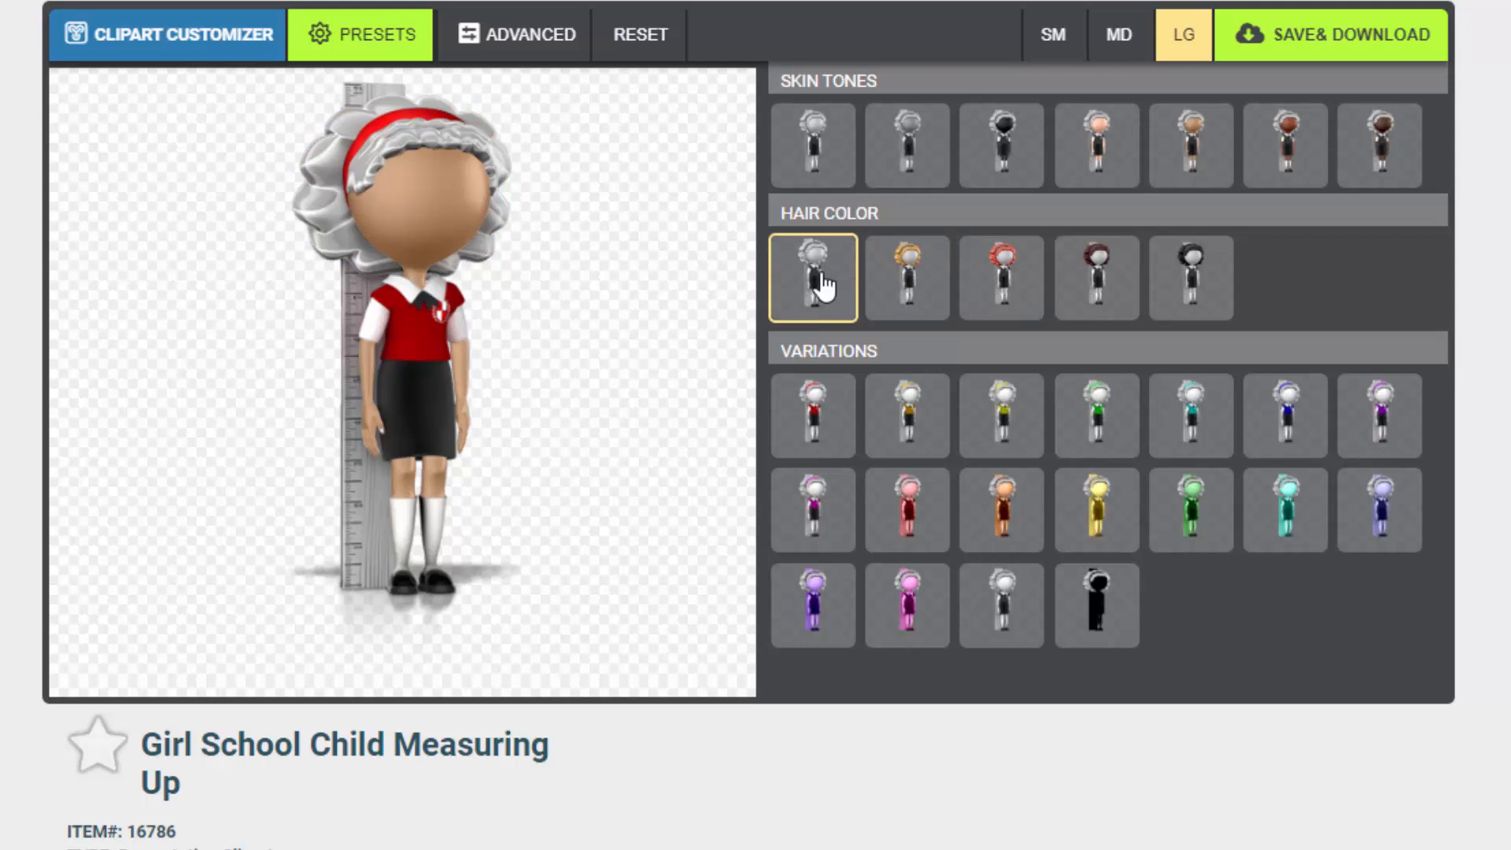
Try the green, yellow-green and orange outfit variations, returning to the red one
click(1086, 425)
click(1003, 421)
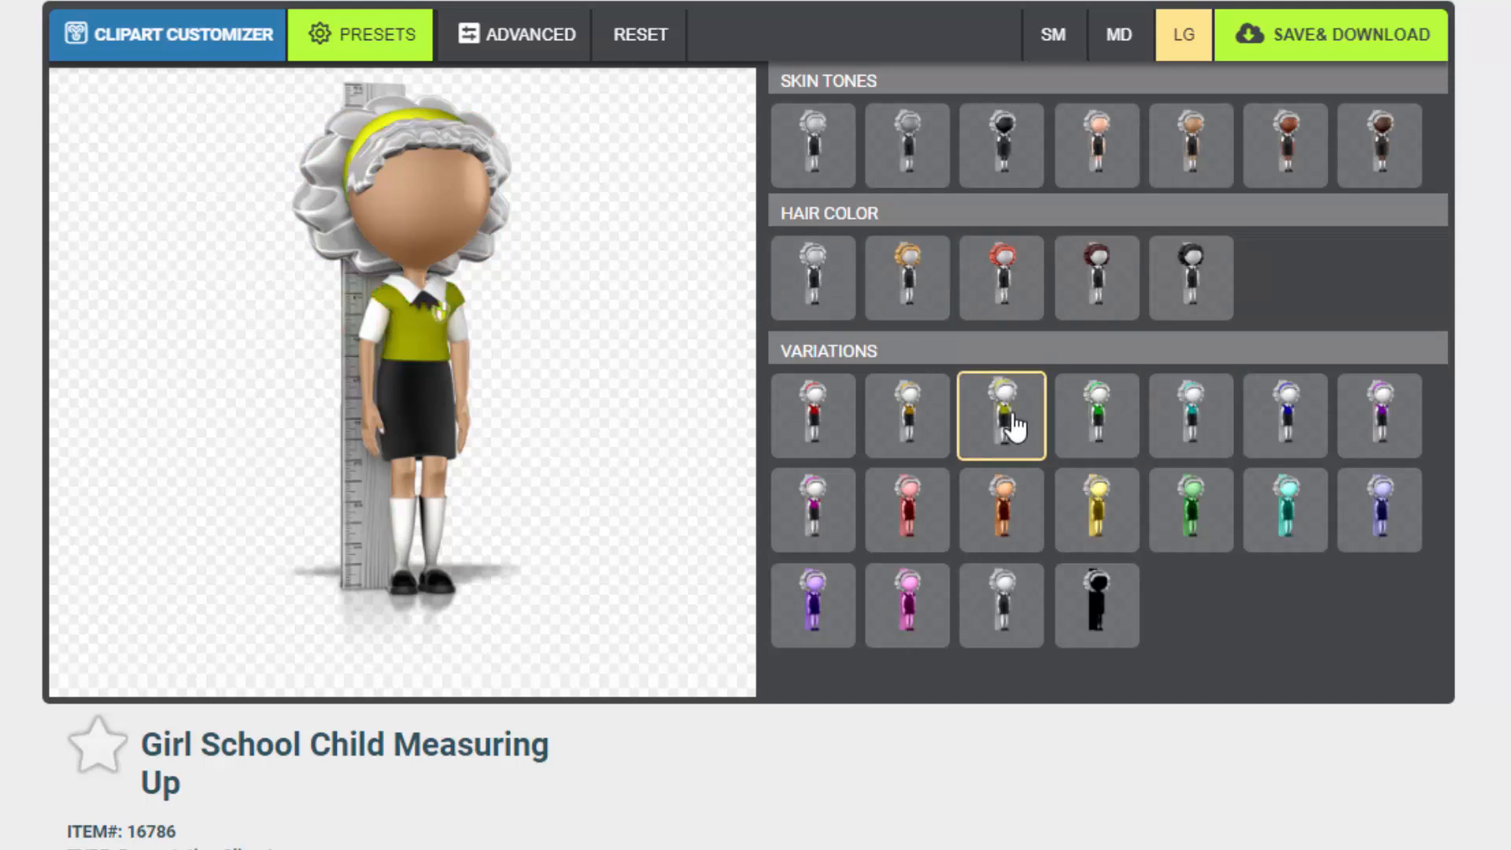
click(945, 425)
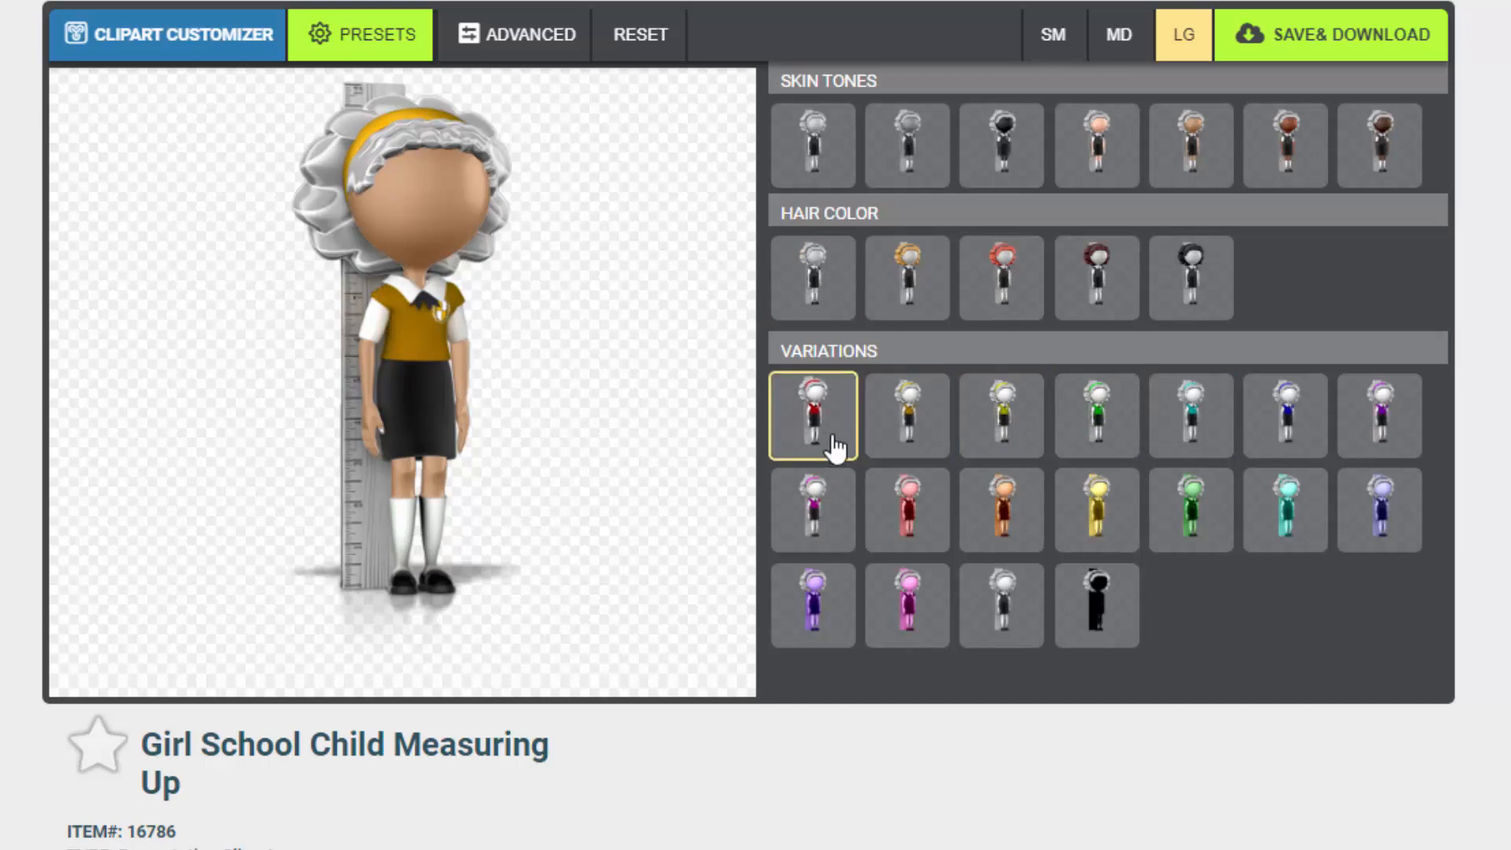
click(827, 435)
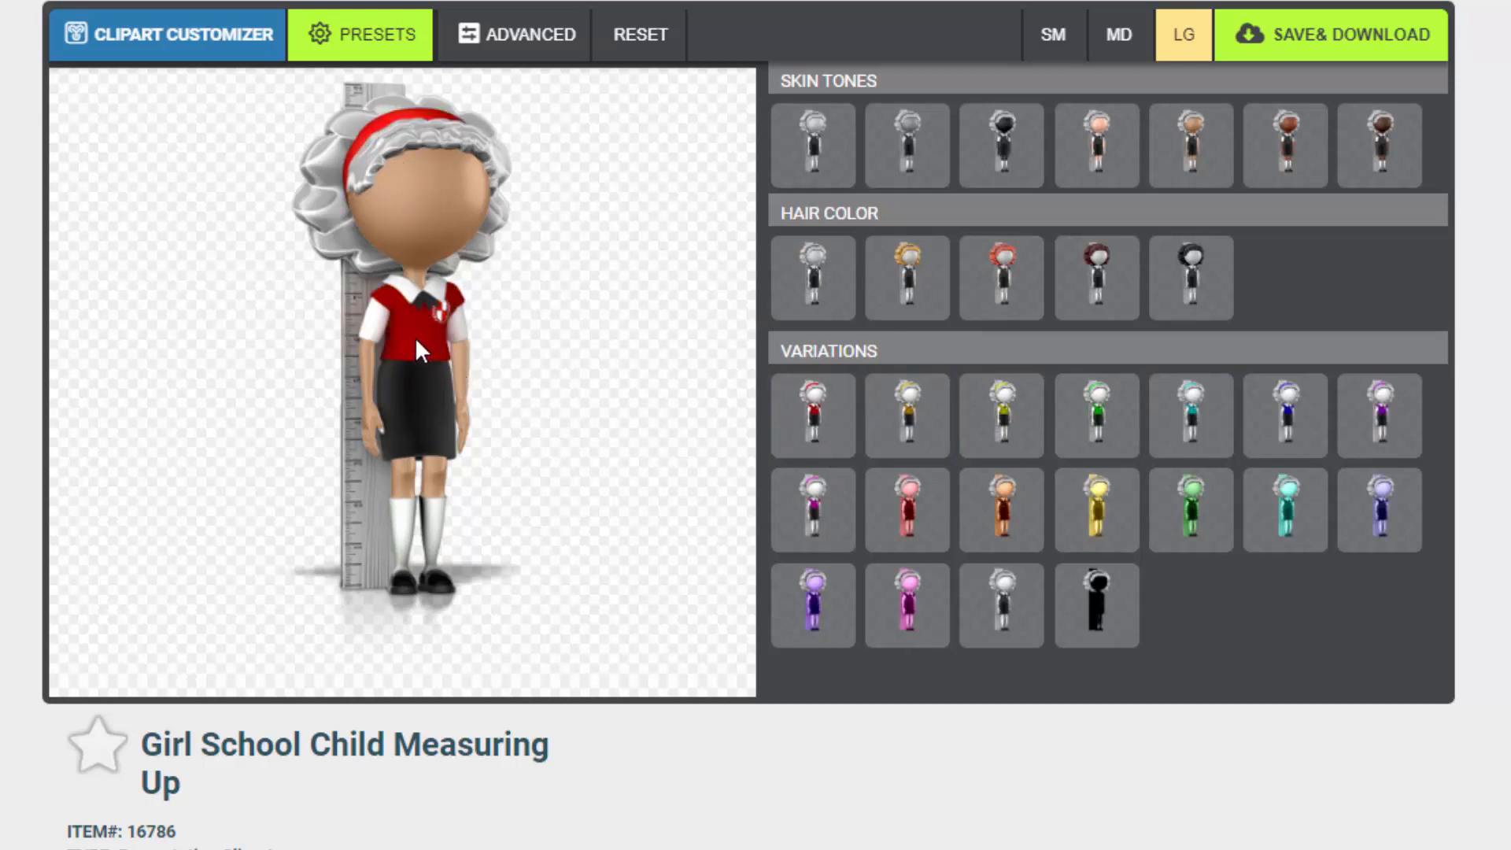
Apply the magenta, red, orange and yellow tint variations to the whole image
click(811, 537)
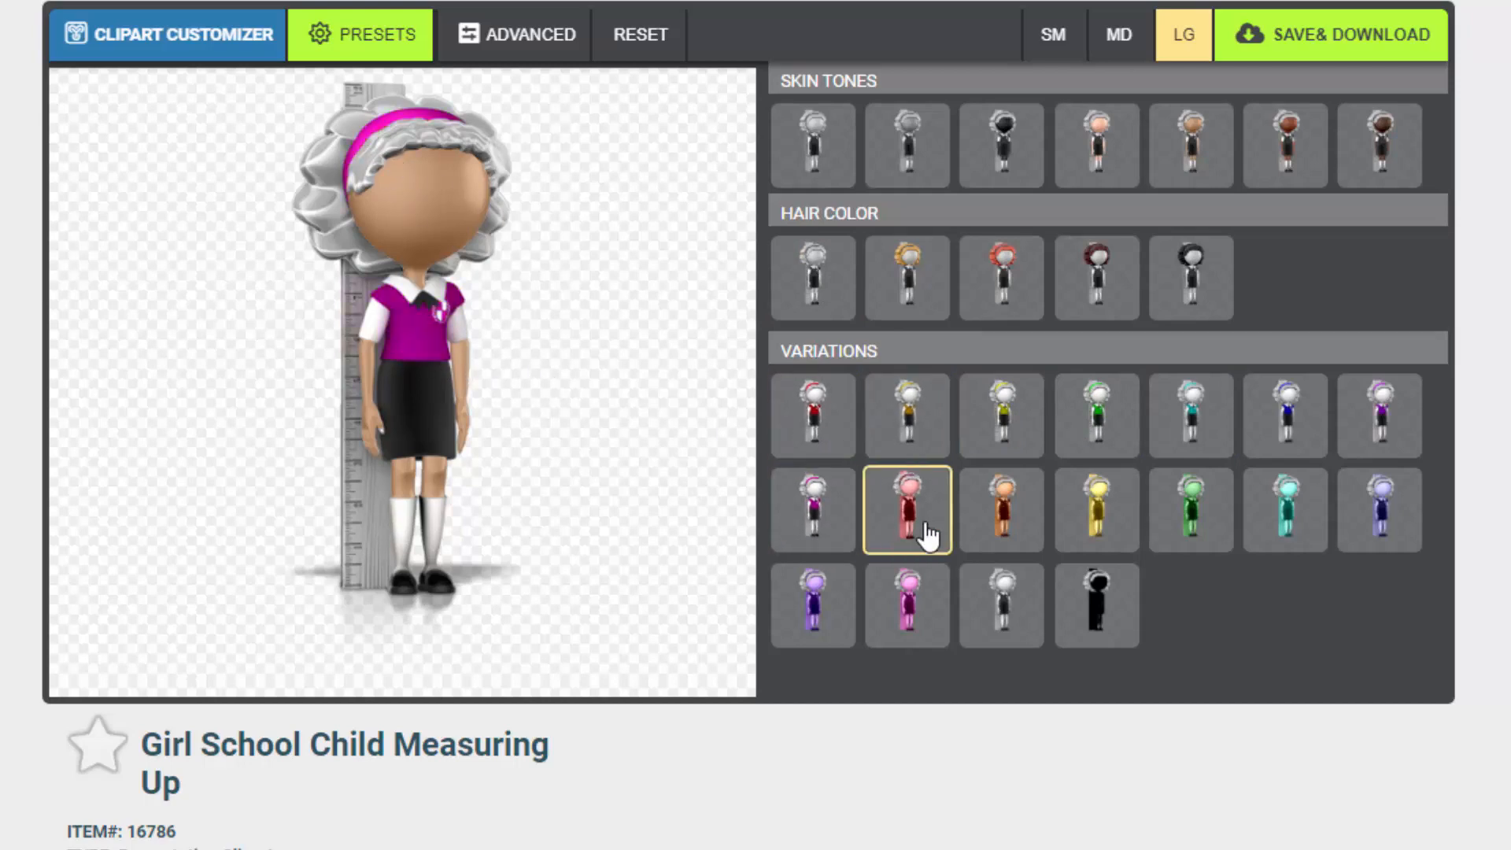
click(929, 529)
click(1000, 534)
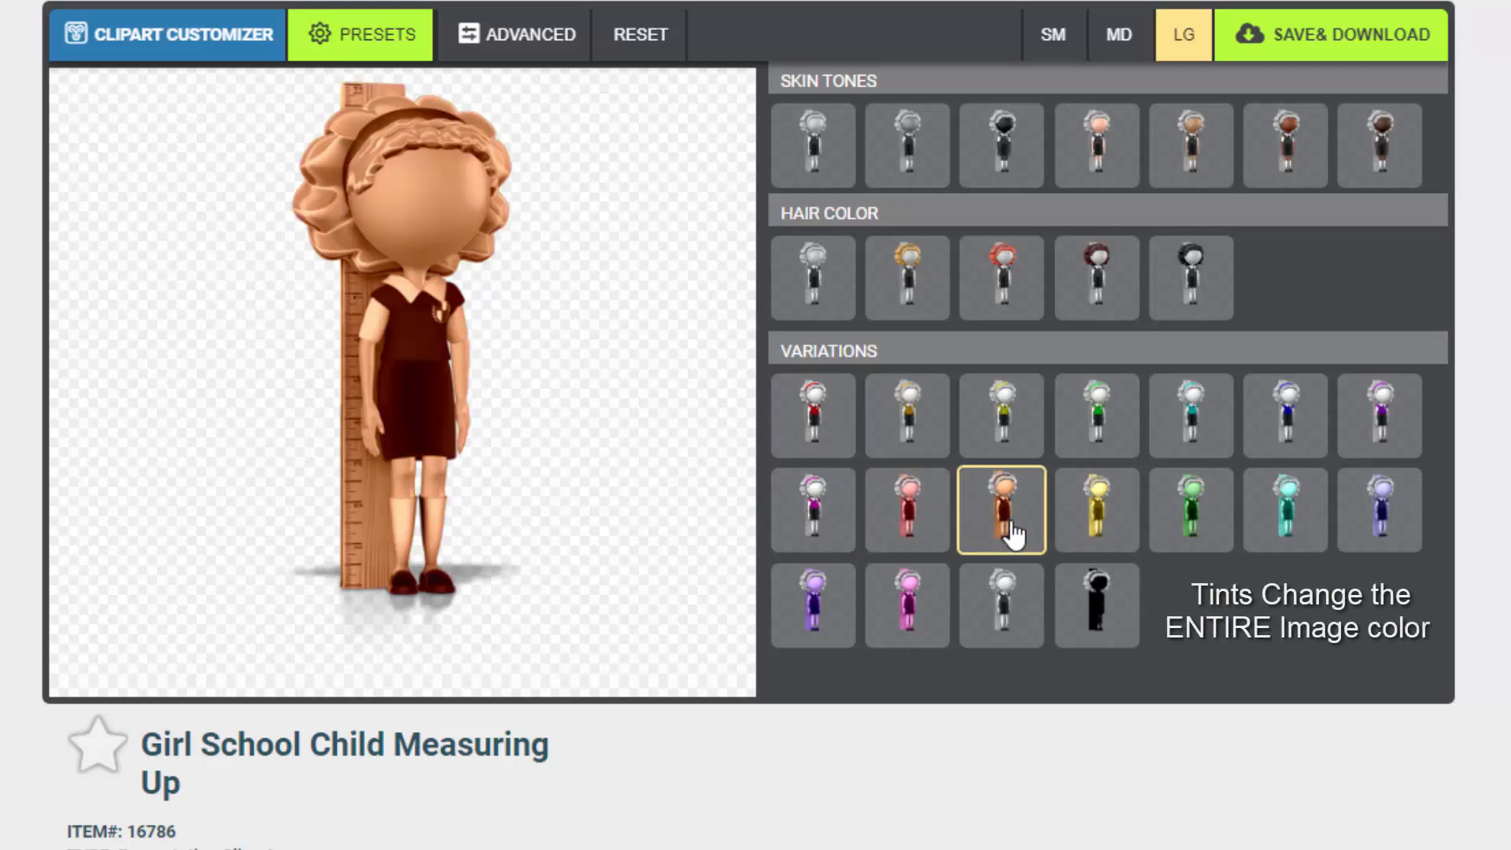
click(1067, 539)
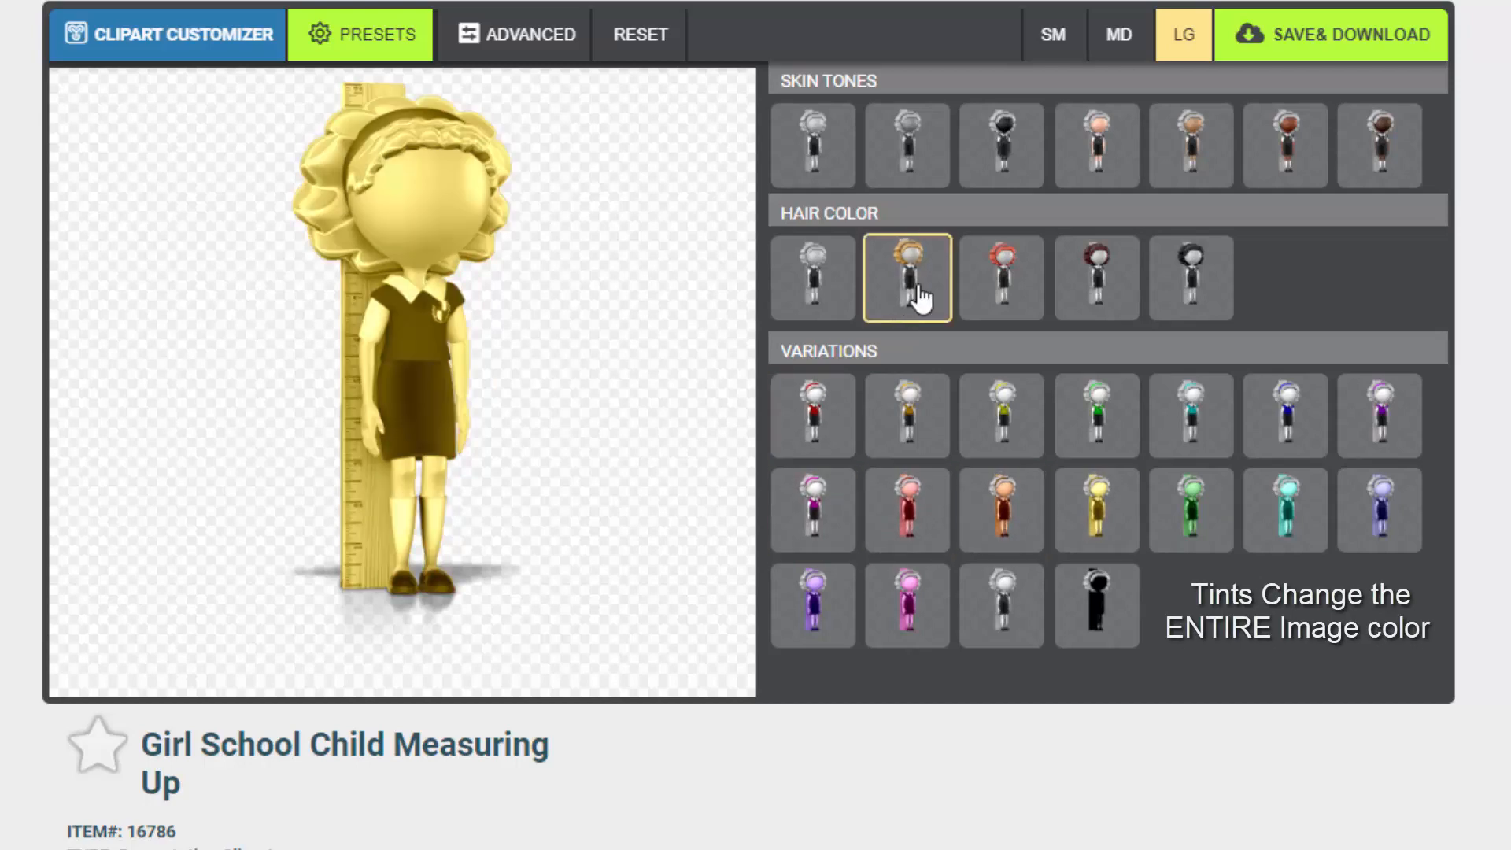
Pick the fourth, lightest peach skin tone while trying the blond, red and dark red hair colours
click(917, 299)
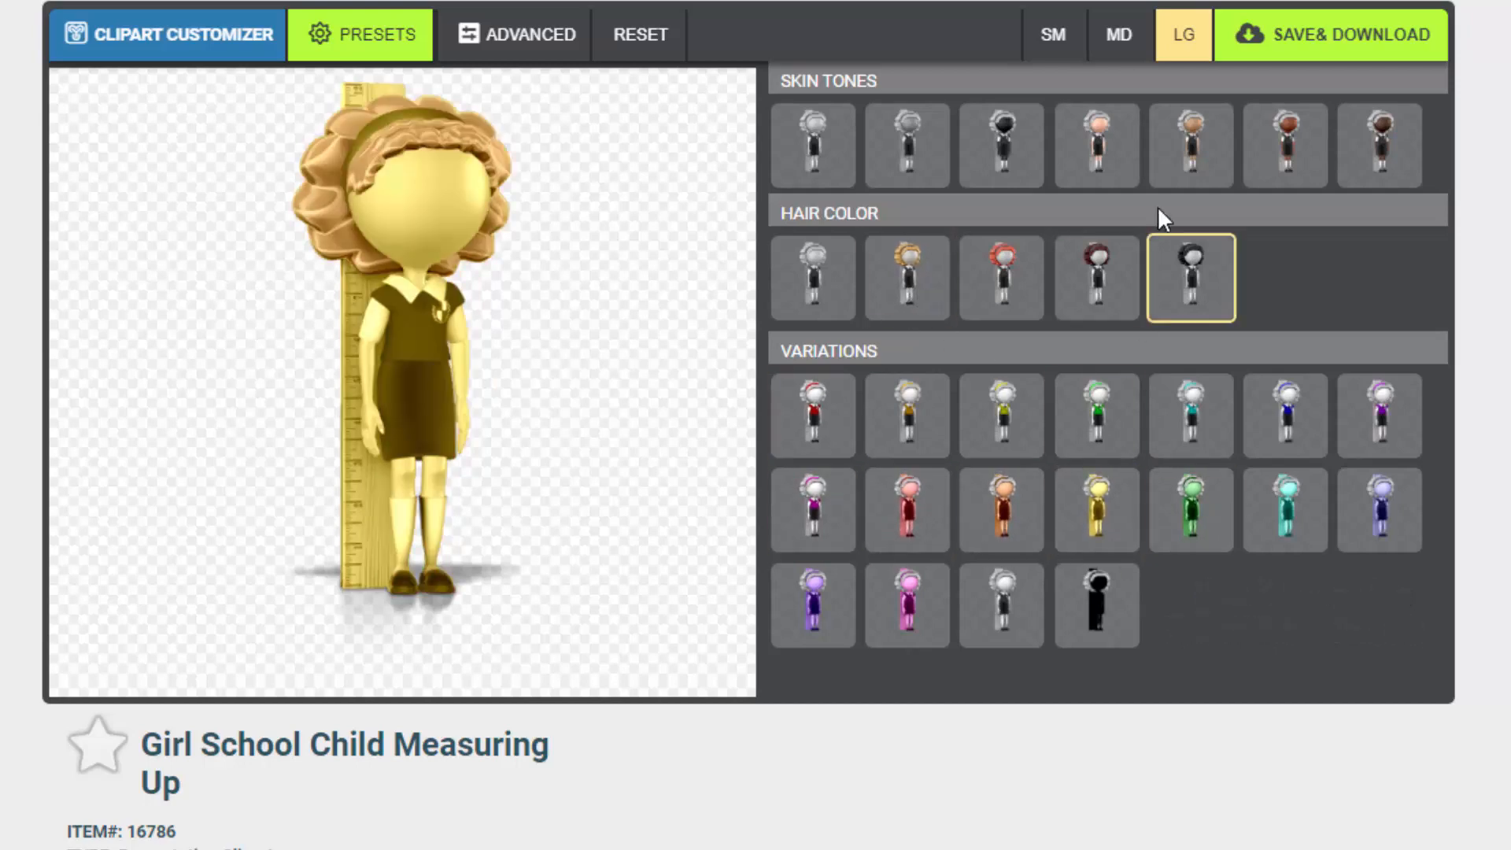
click(1097, 152)
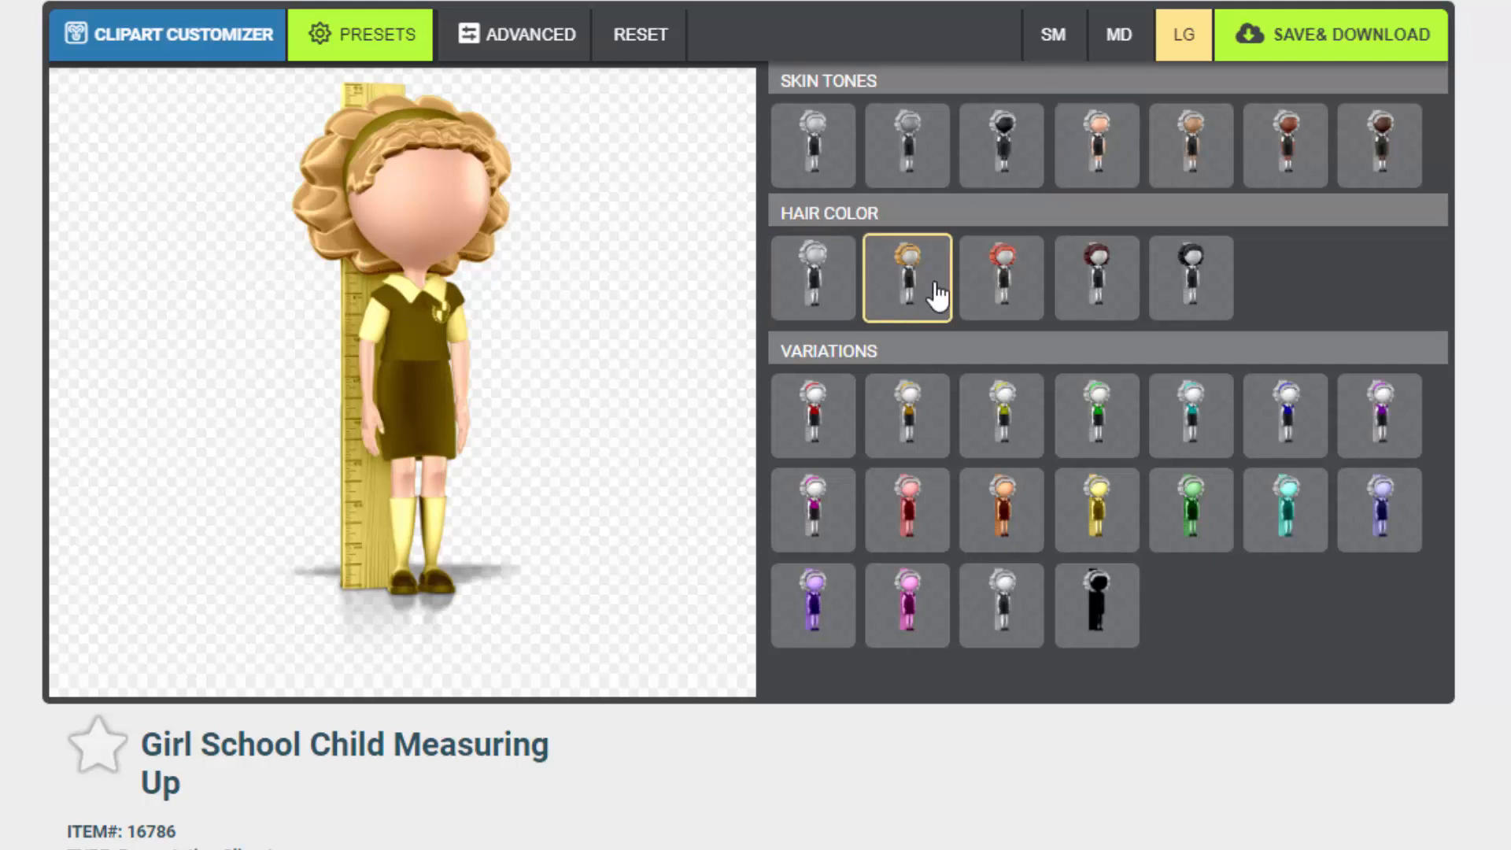
click(996, 298)
click(1097, 296)
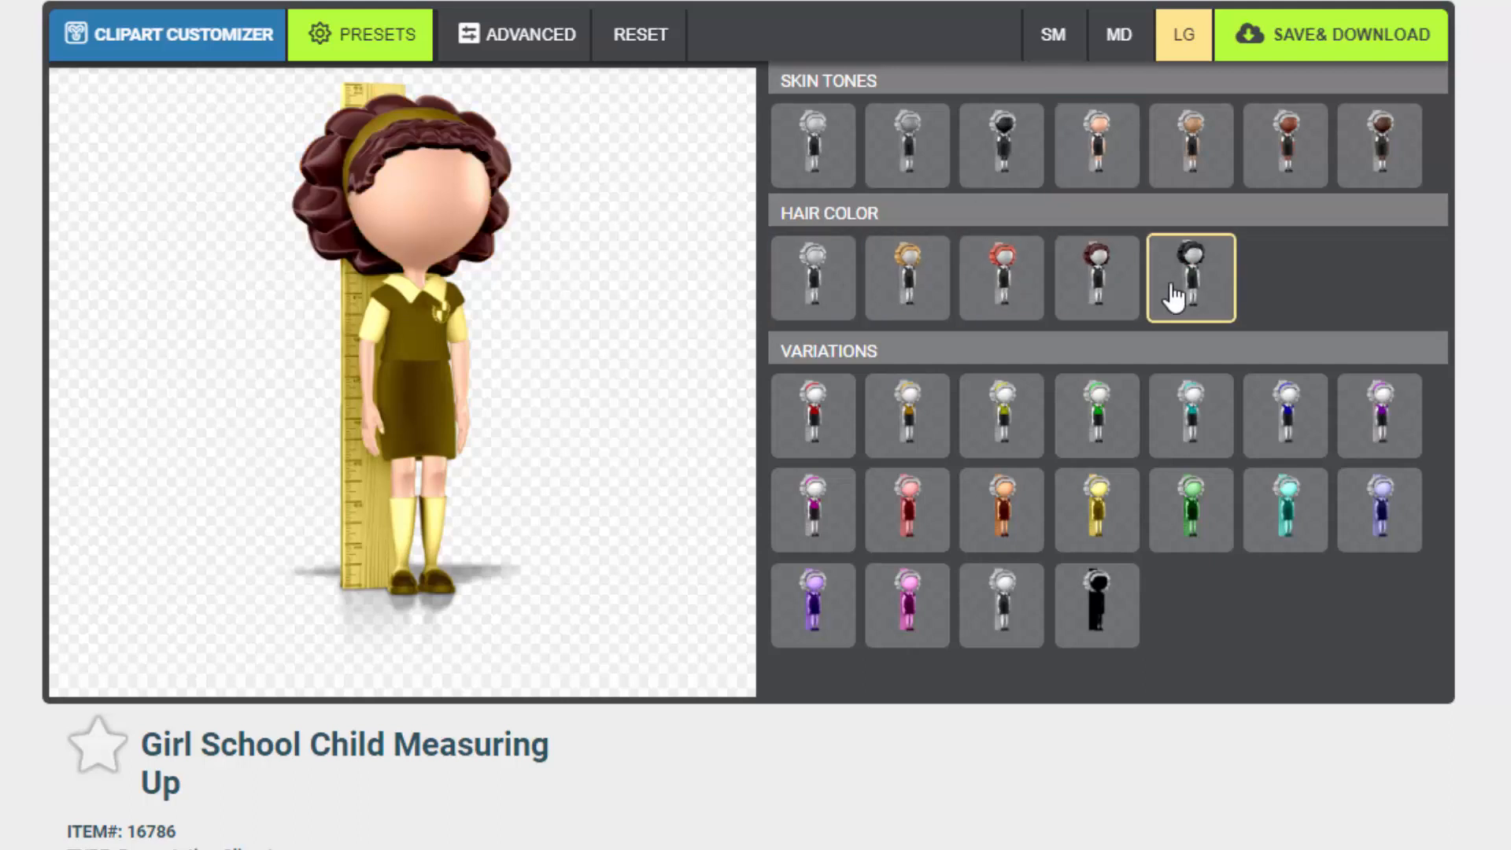
Set the hair to black and switch back to the red outfit variation
click(1171, 299)
click(833, 429)
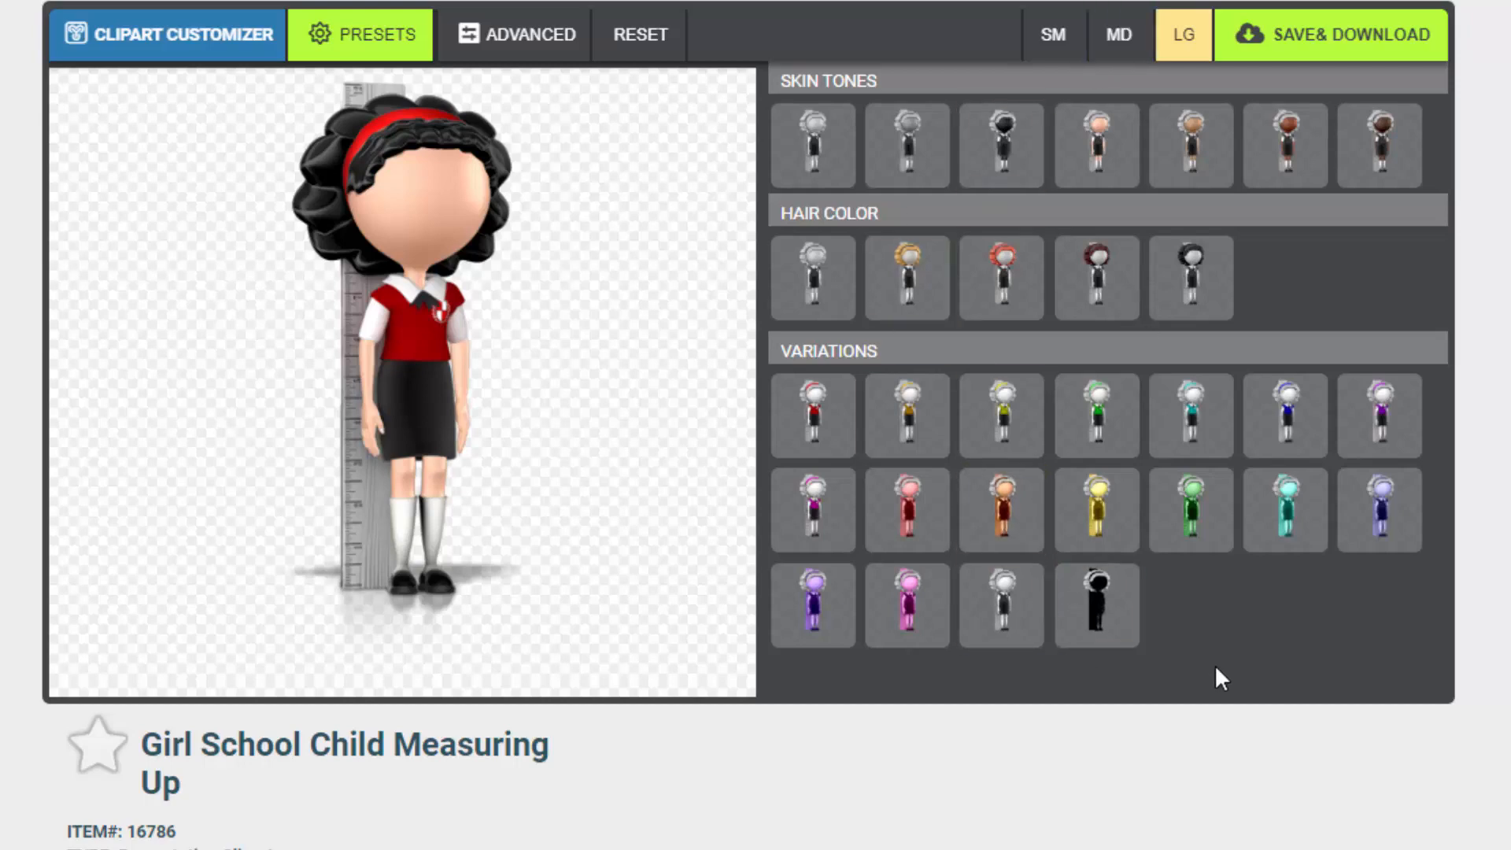
Open the advanced settings and test the shadow opacity slider, returning it to its original level
click(508, 51)
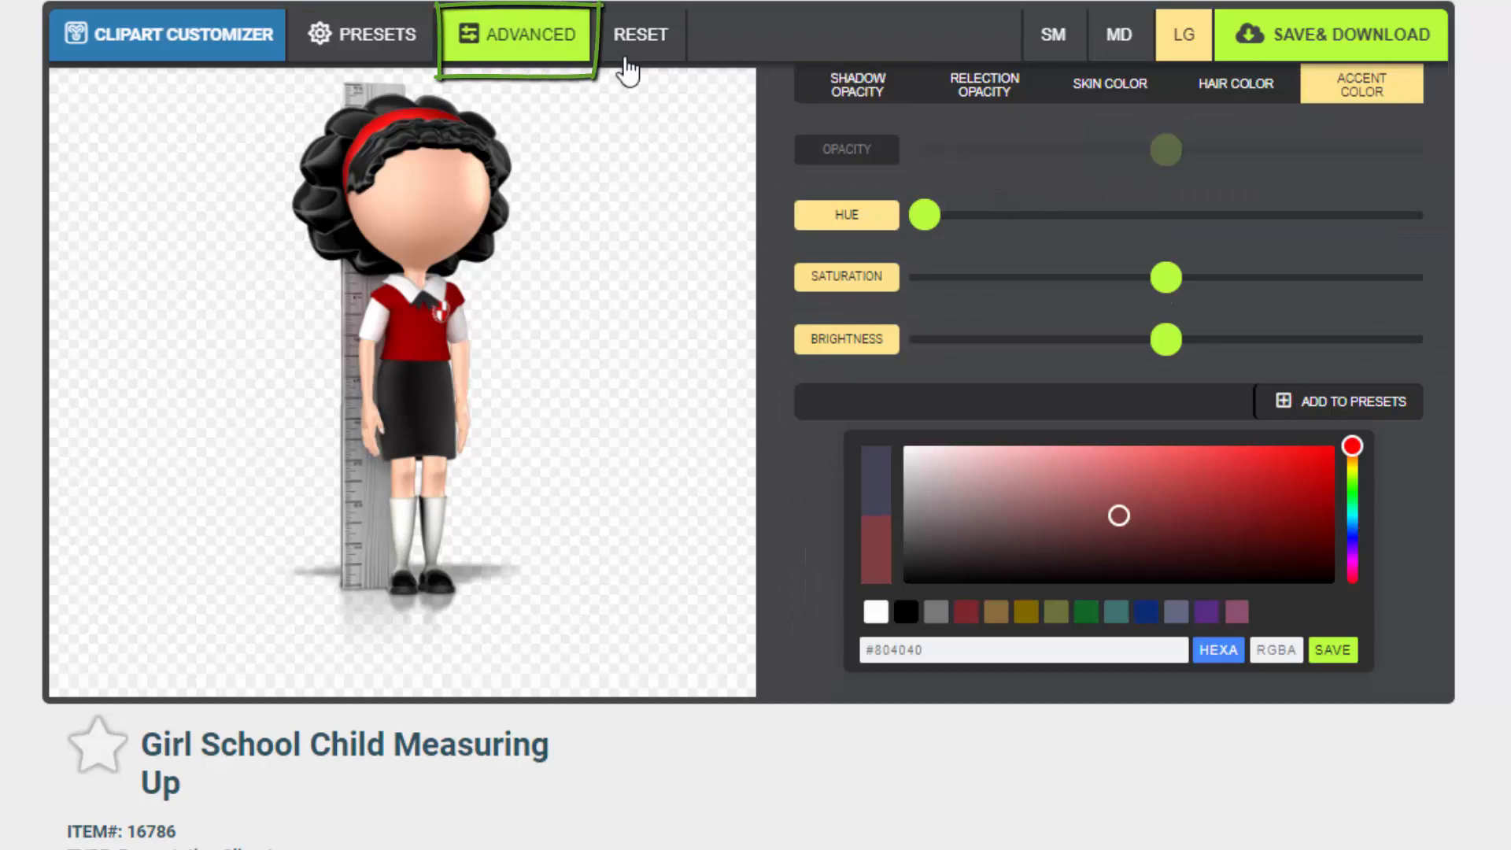
click(897, 88)
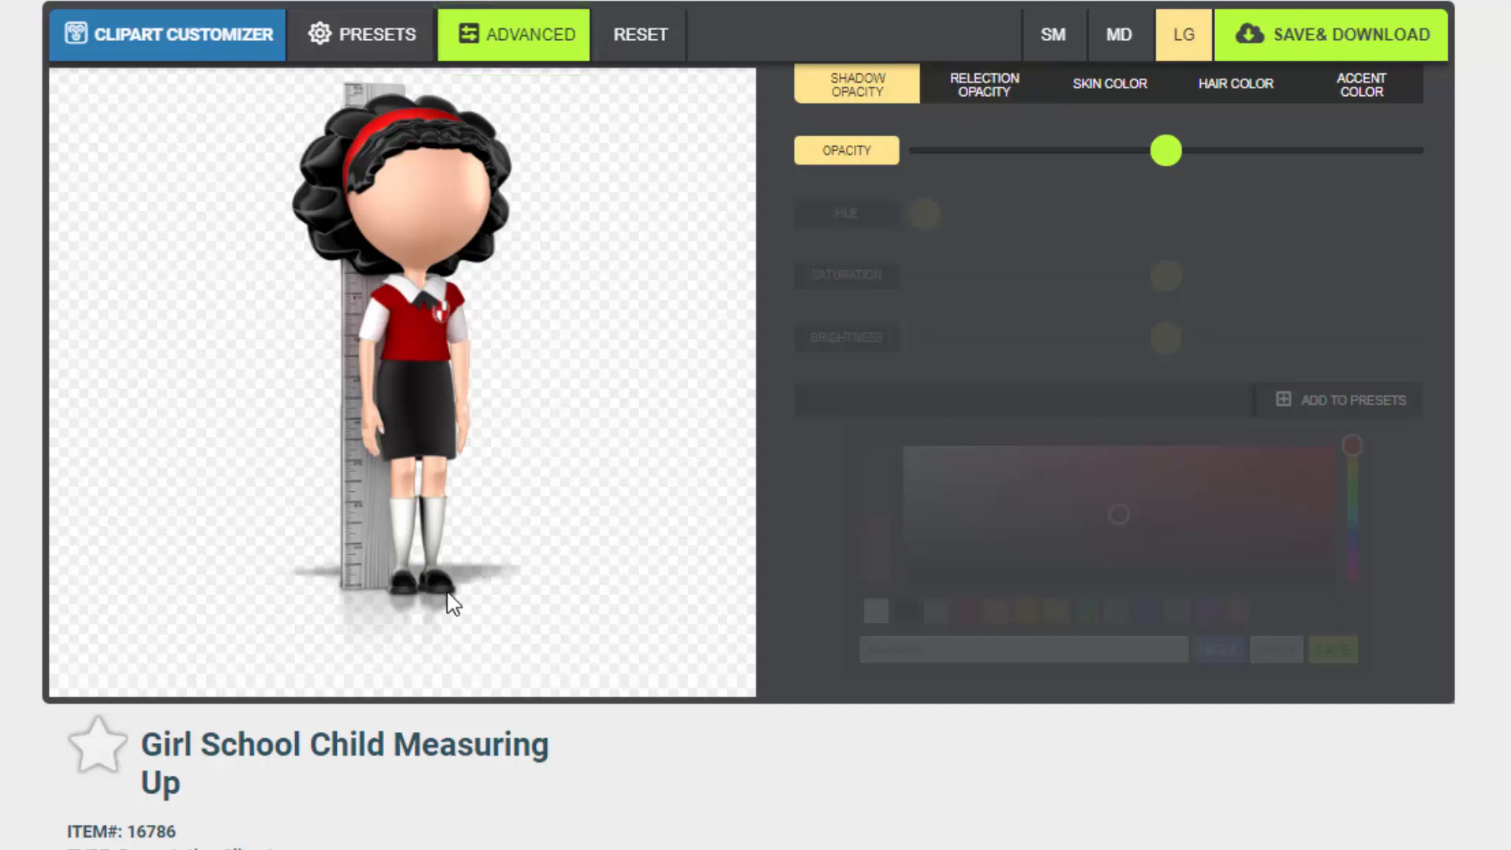
mouse_move(1147, 165)
mouse_down()
mouse_move(1326, 158)
mouse_move(1292, 179)
mouse_move(1008, 183)
mouse_move(1295, 182)
mouse_move(974, 180)
mouse_up()
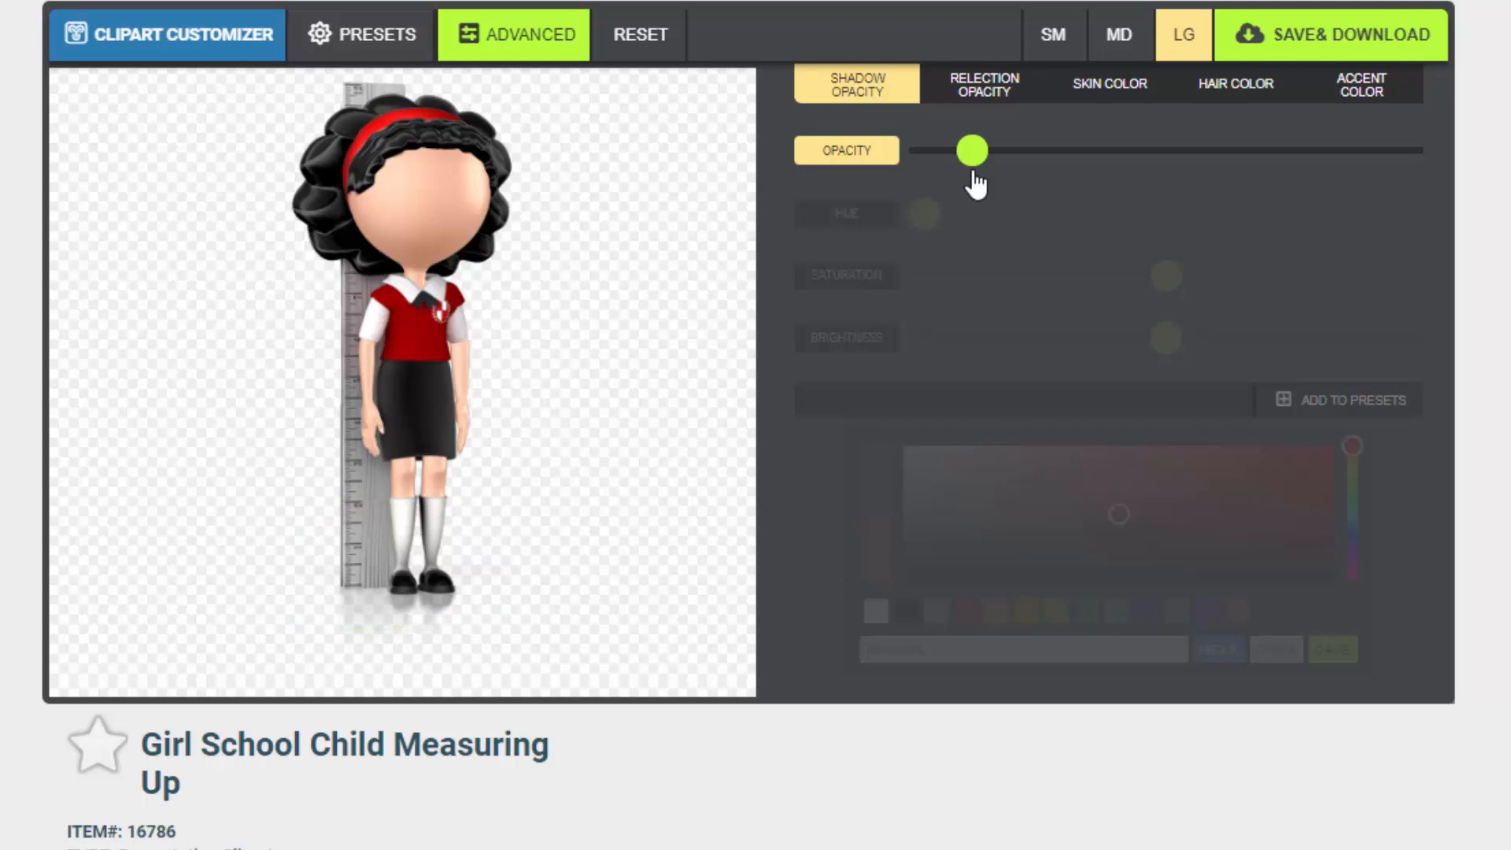
drag(999, 182, 1143, 196)
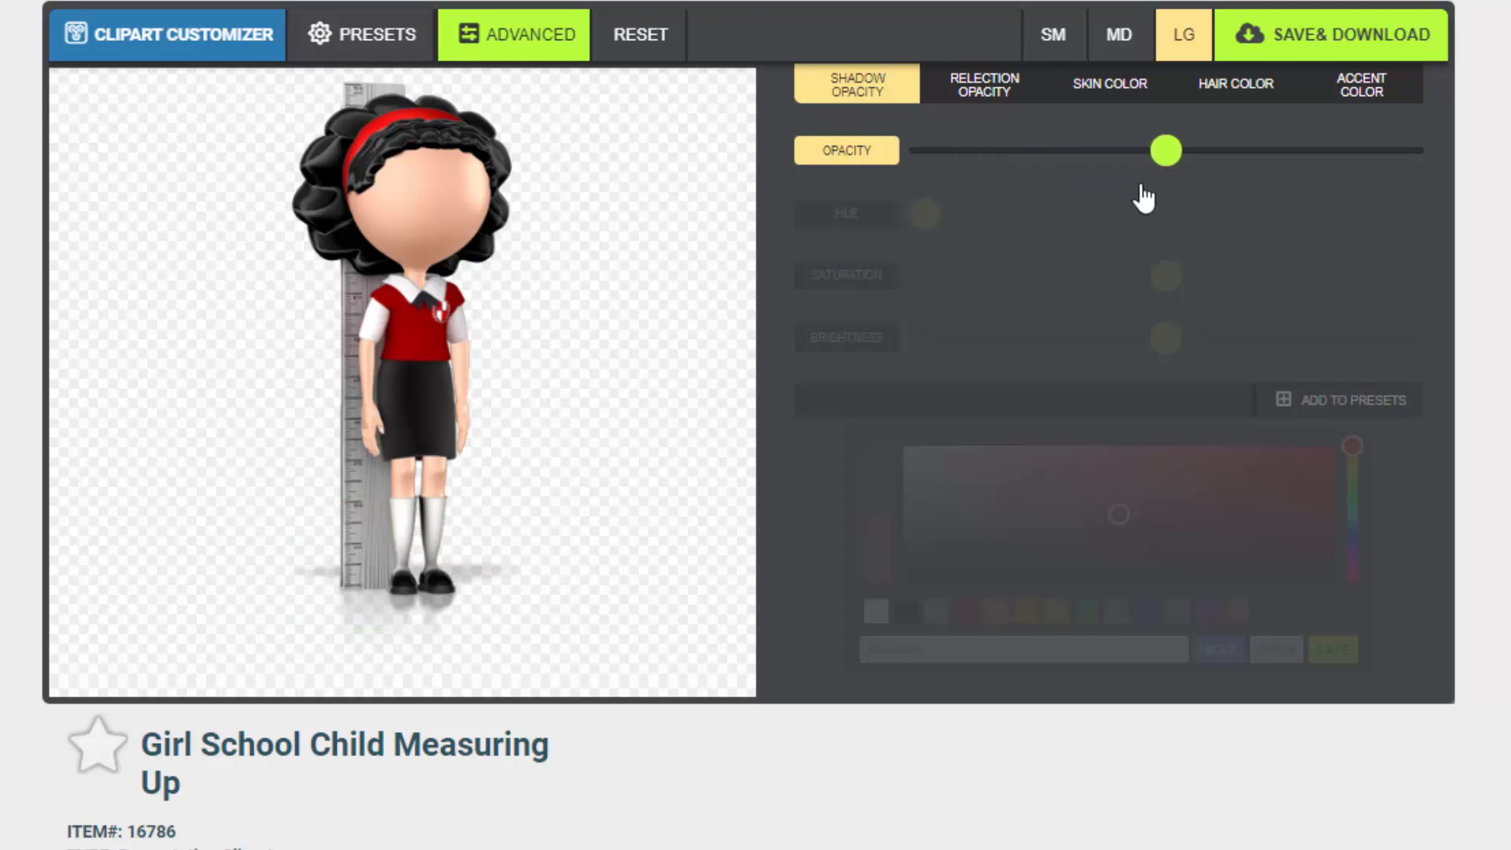
Raise the reflection opacity slightly
click(985, 92)
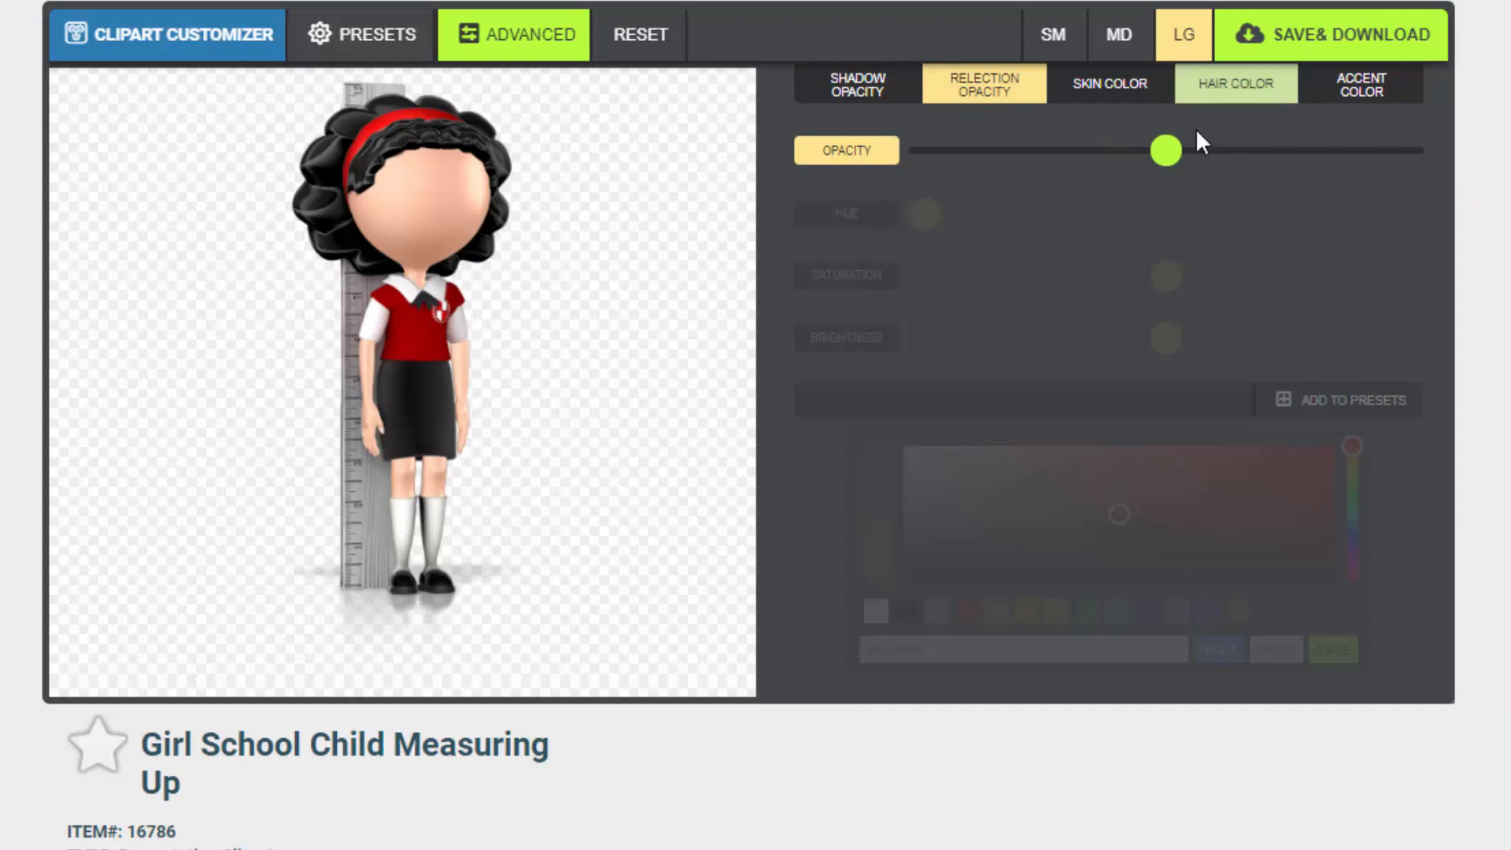
drag(1166, 150, 1189, 178)
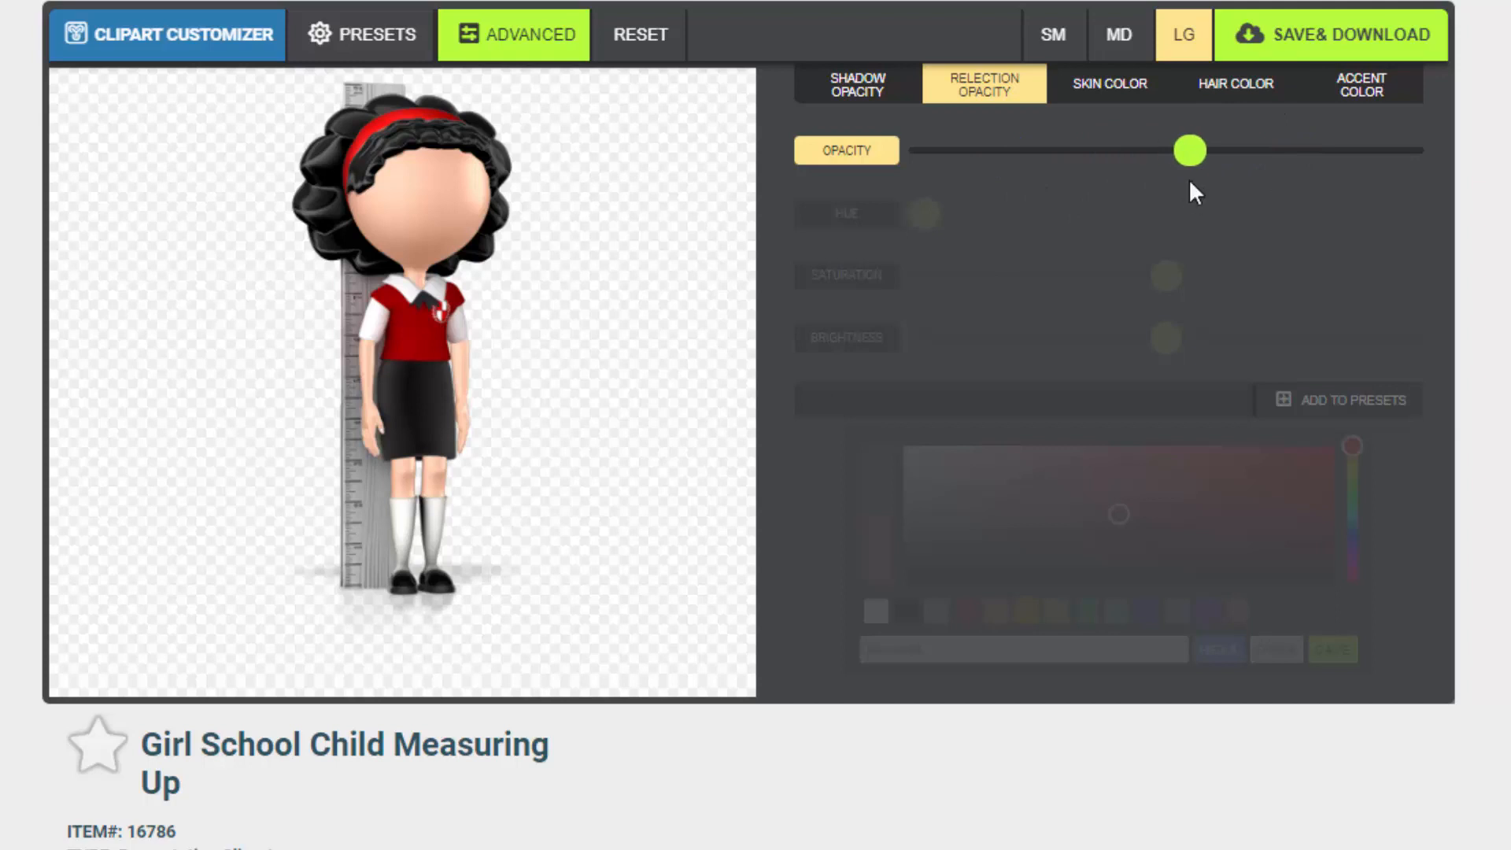
Adjust the skin colour's hue, saturation and brightness sliders
click(1098, 96)
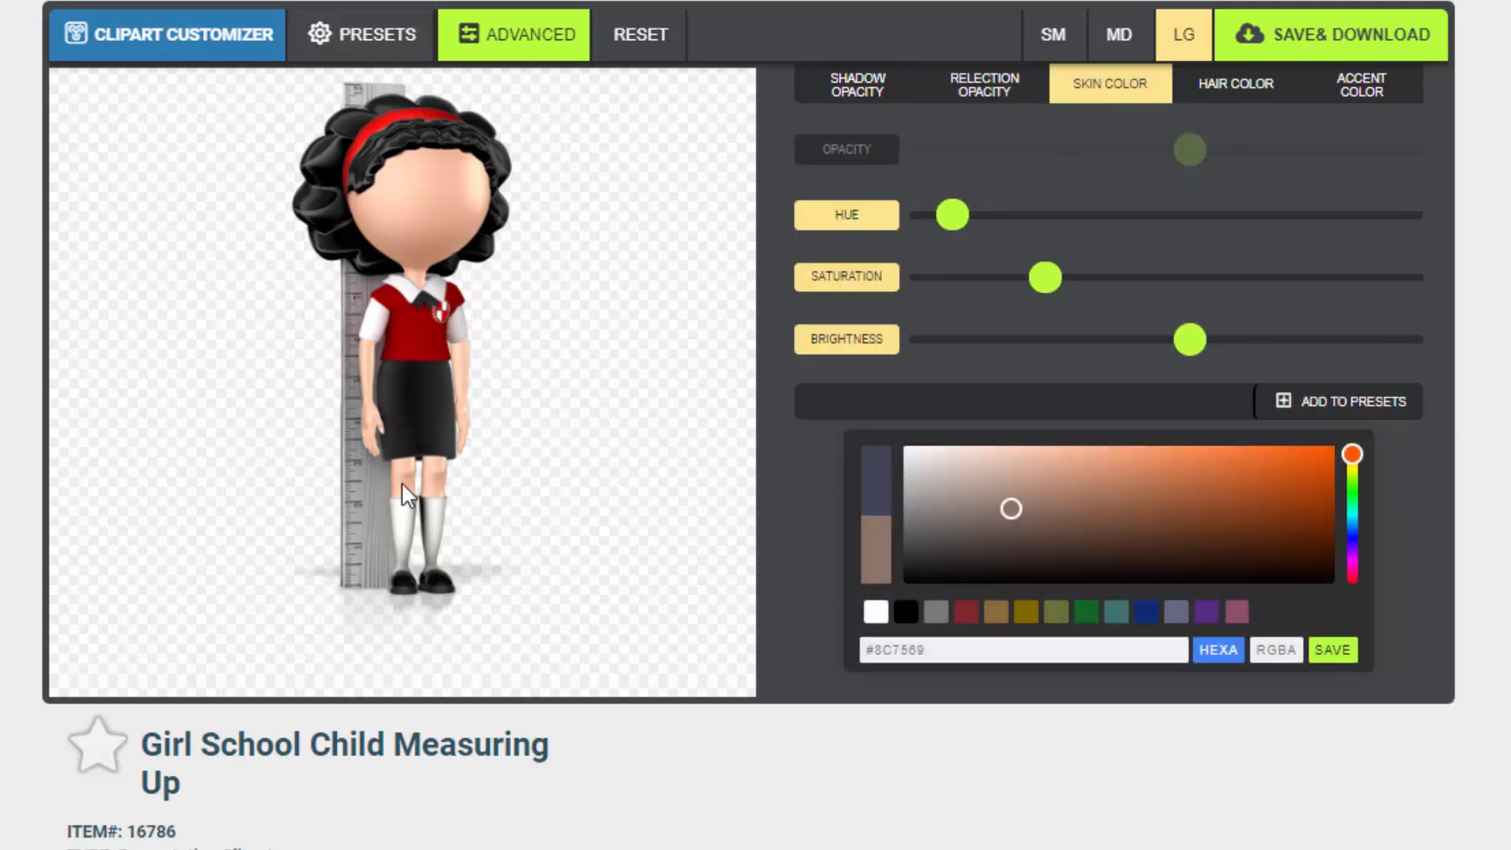
mouse_move(954, 217)
mouse_down()
mouse_move(1350, 242)
mouse_move(968, 229)
mouse_up()
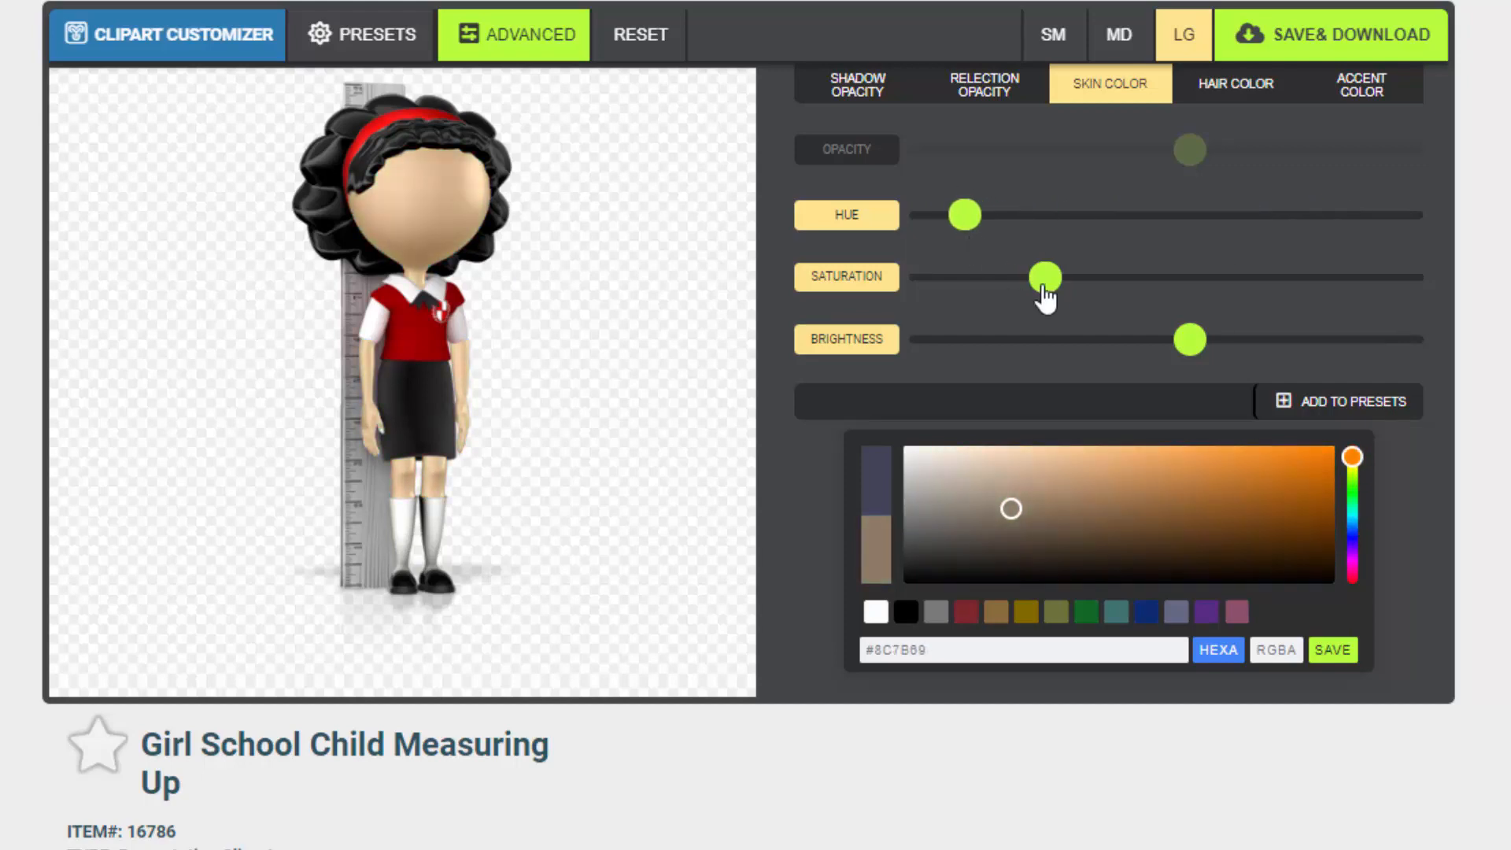
drag(1074, 295, 1099, 346)
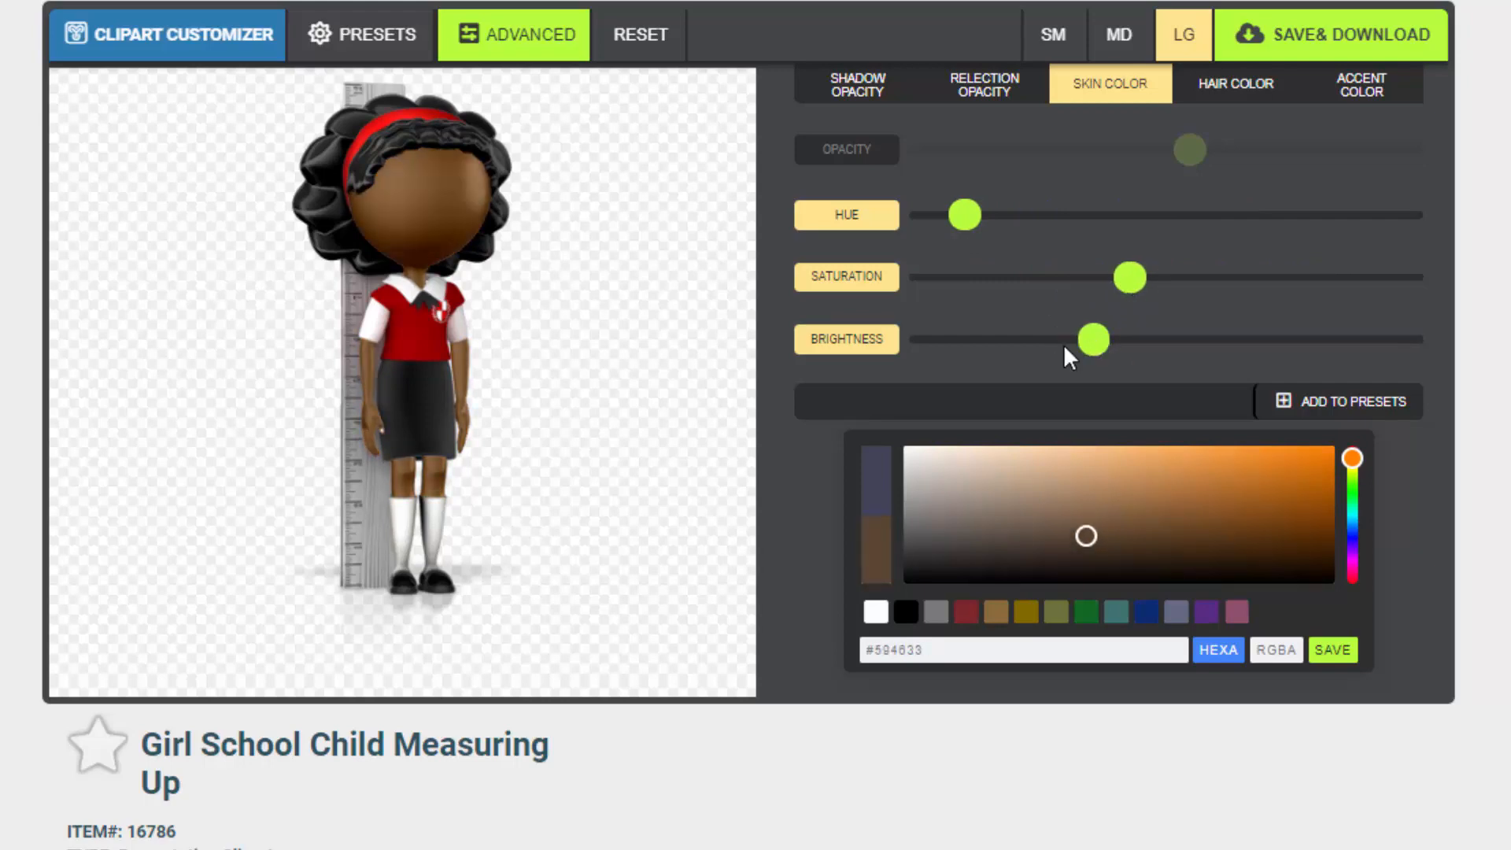
drag(1100, 349, 1178, 352)
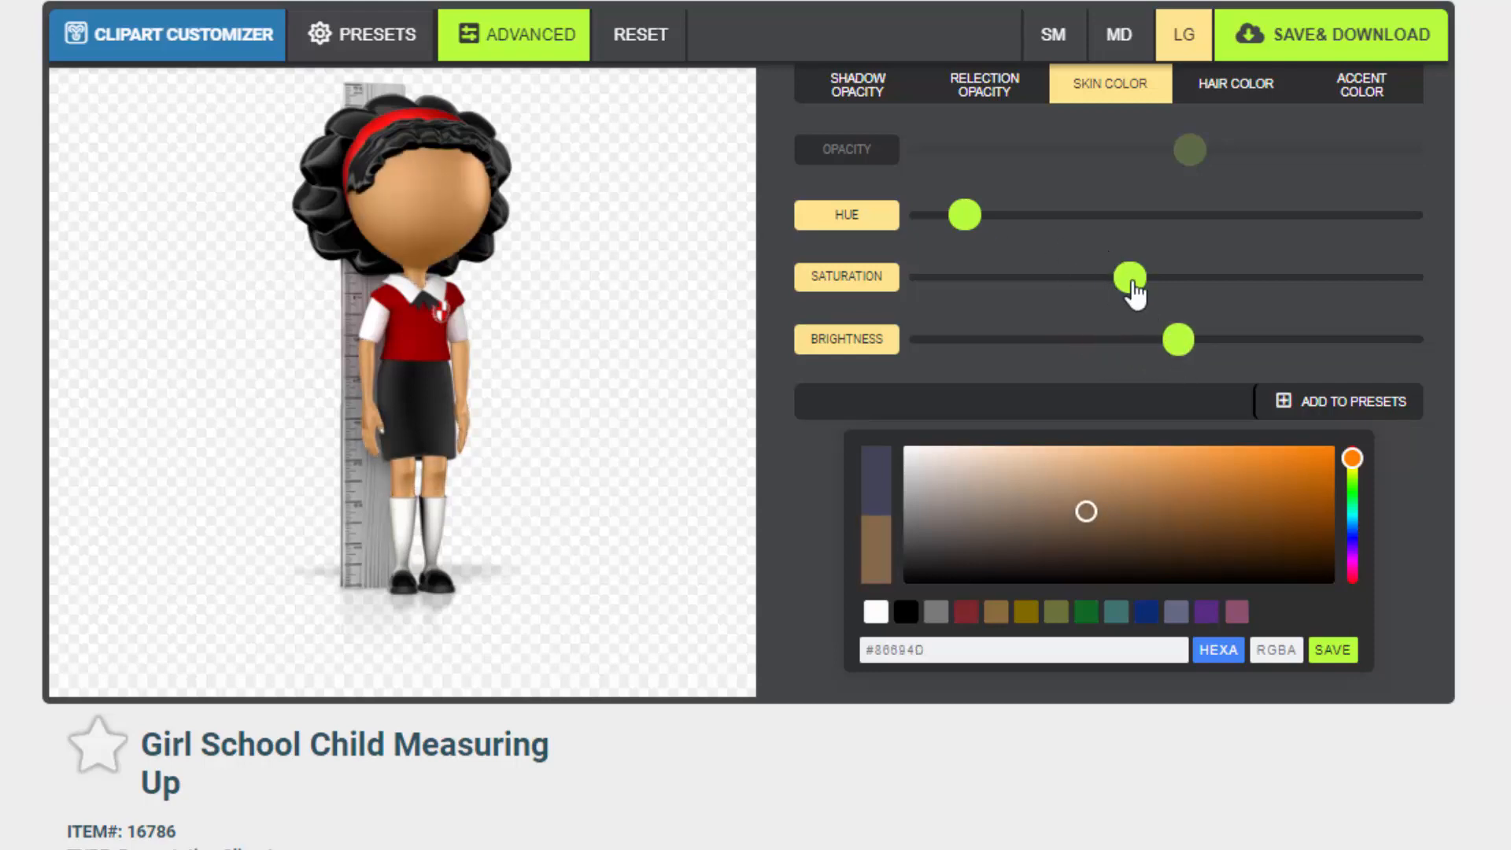
Change the skin colour with the colour picker's hue strip and shade area
drag(1352, 464, 1354, 478)
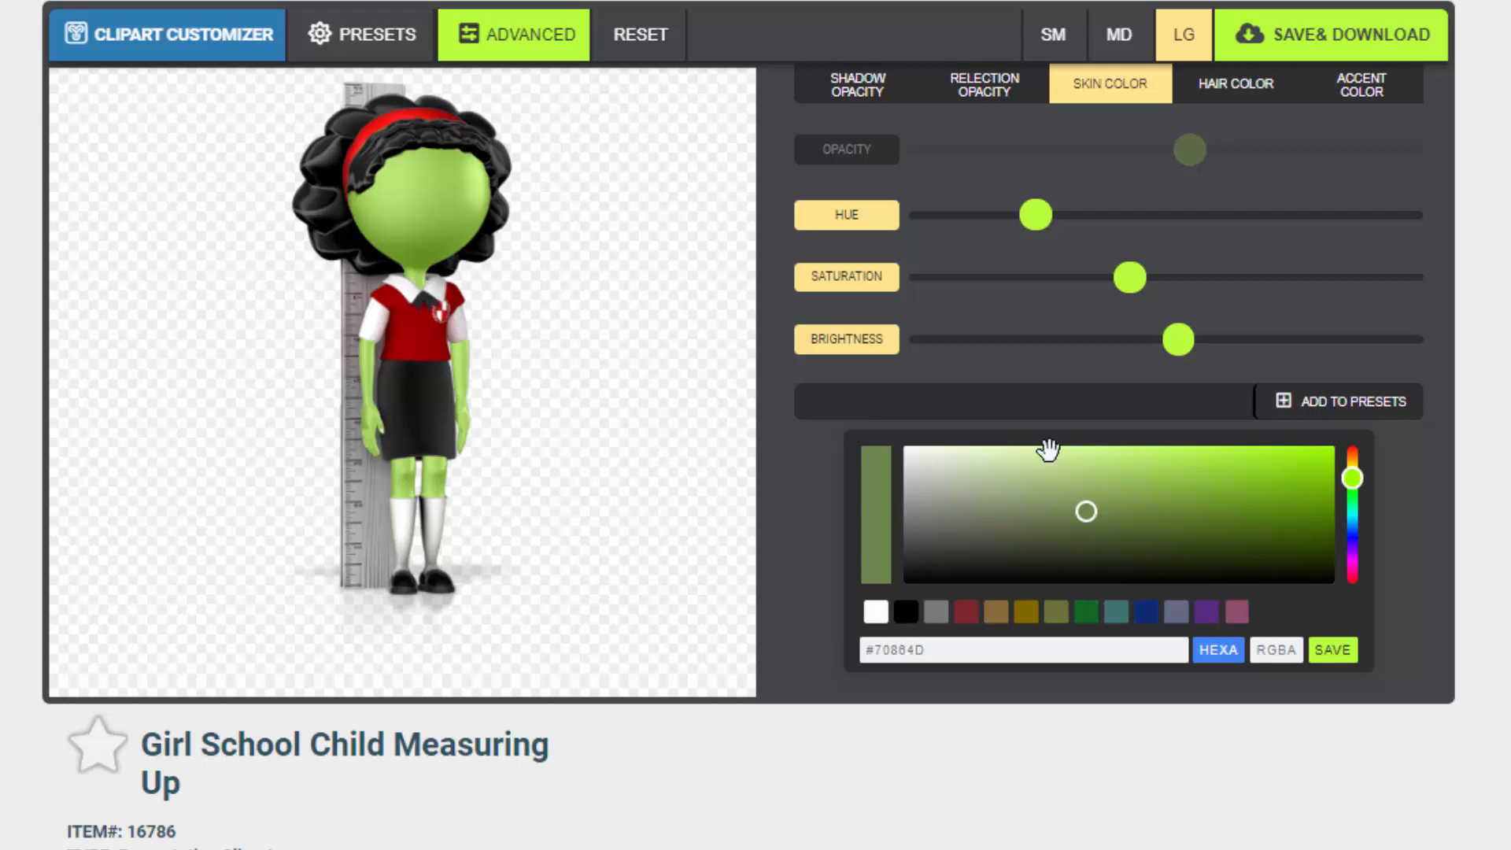
drag(1352, 481, 1352, 465)
drag(1163, 476, 1090, 482)
drag(1351, 467, 1343, 457)
Return to the presets and apply the fifth skin tone
click(362, 39)
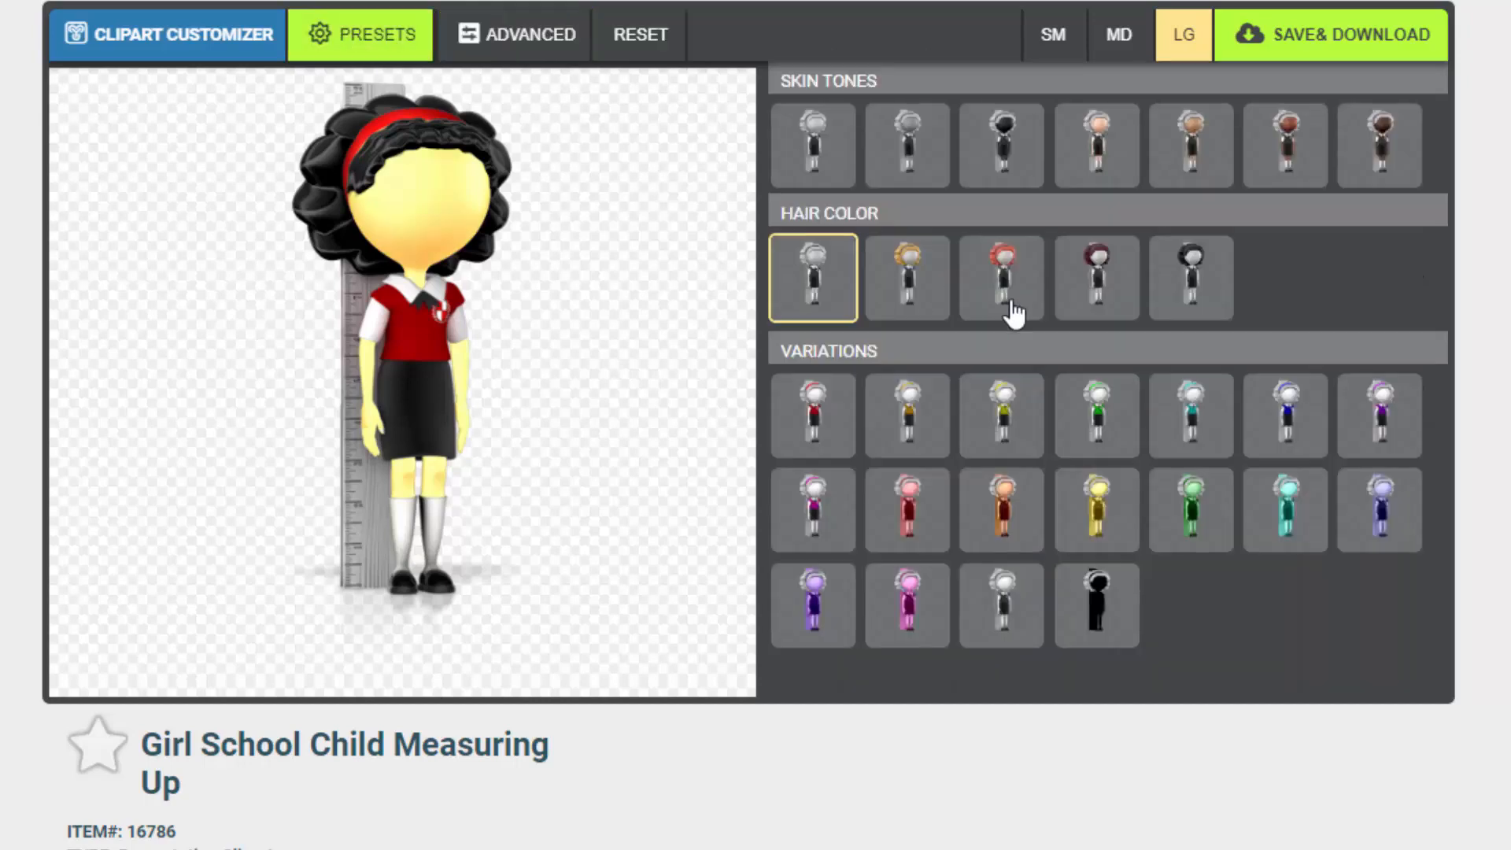
click(1180, 172)
Open the advanced hair colour settings, drag the hue through purple to green, and raise the saturation
click(512, 51)
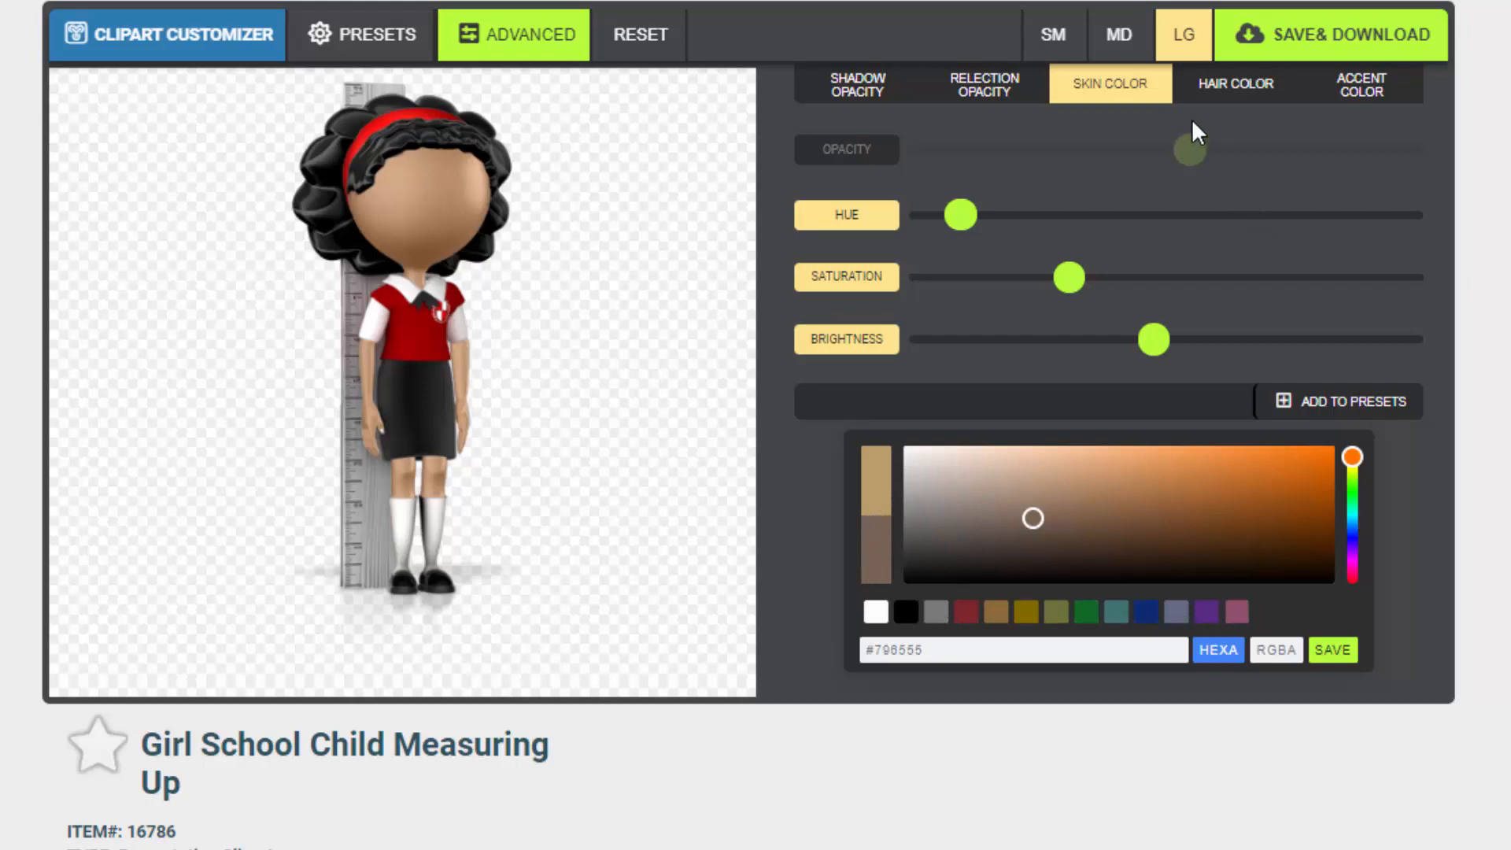
click(1234, 88)
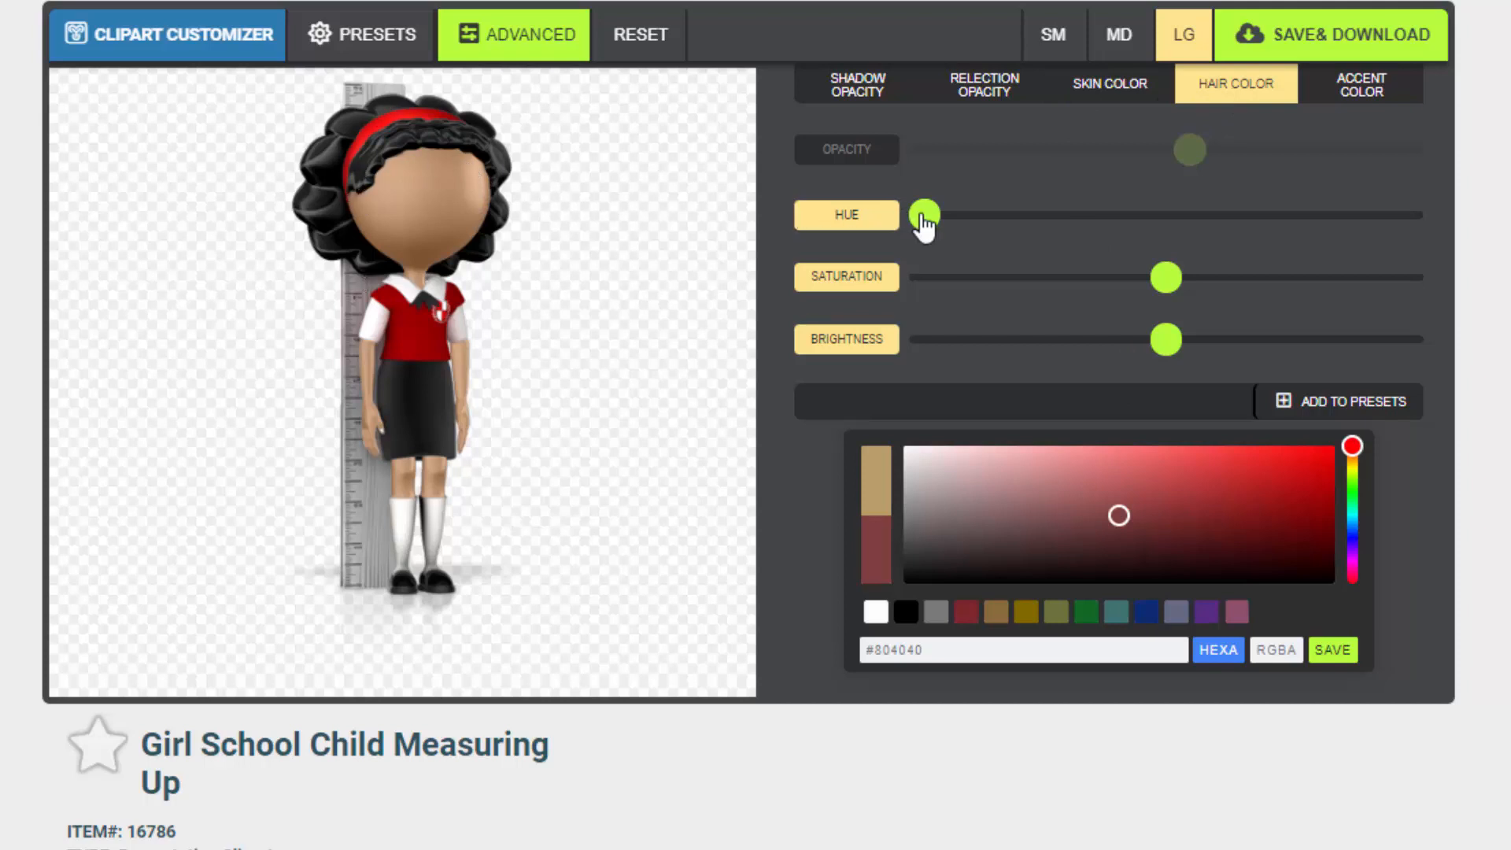
drag(923, 226, 1294, 246)
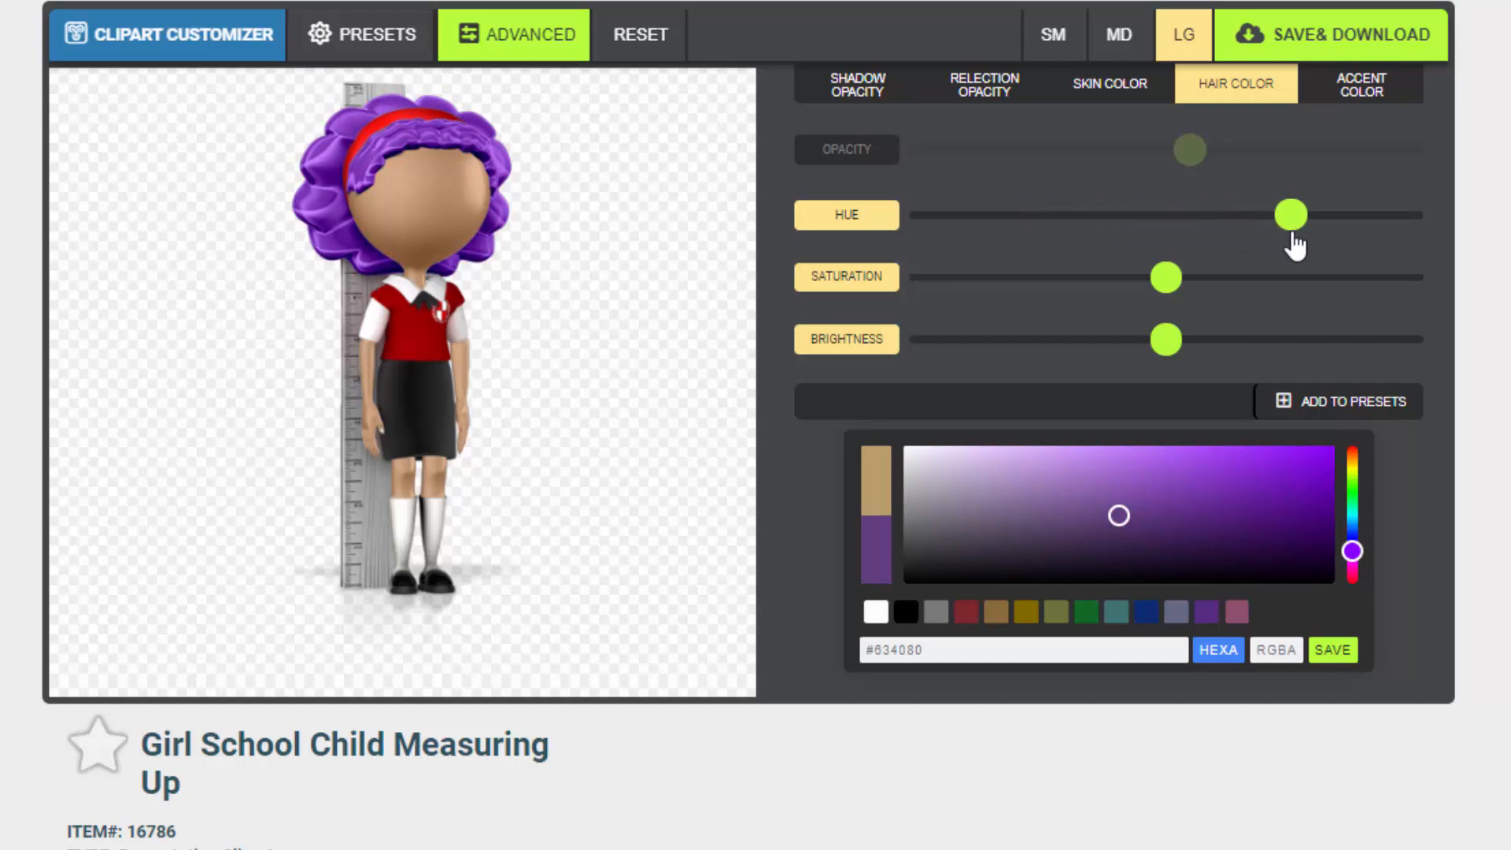
drag(1294, 245, 1039, 257)
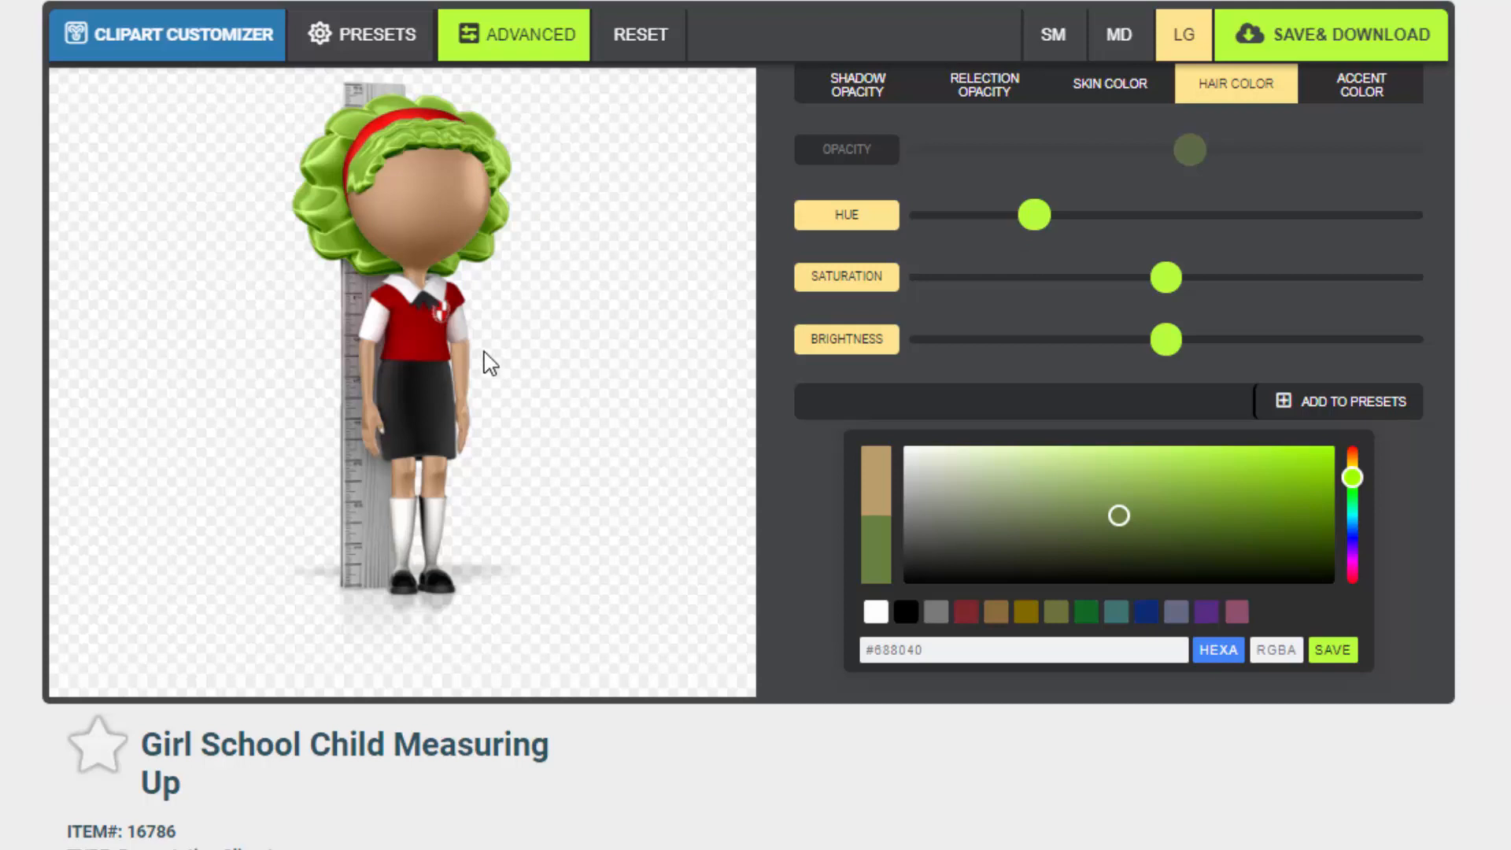
drag(1180, 287, 1311, 303)
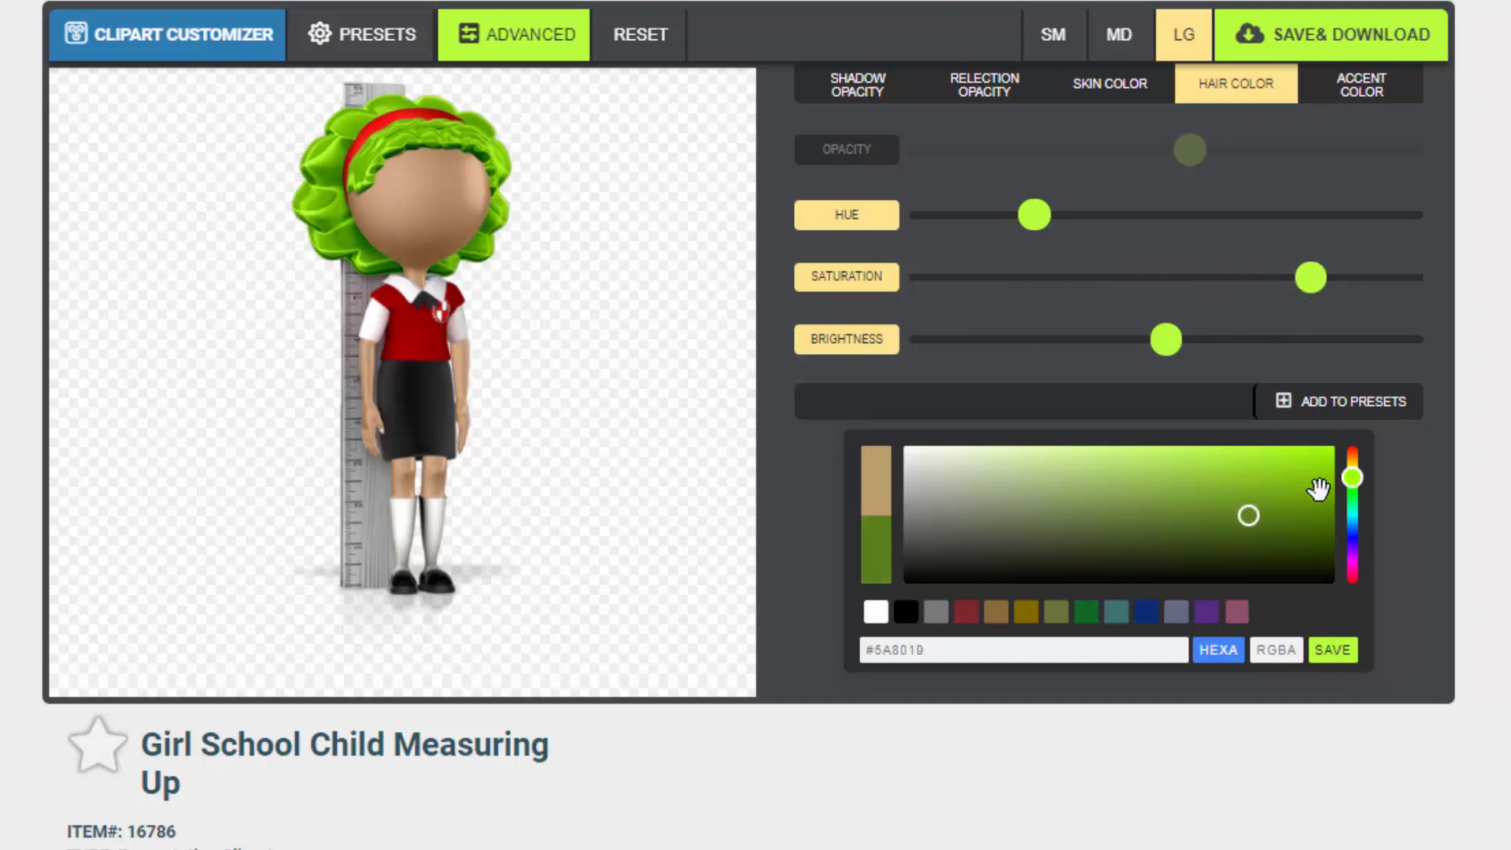
Set the hair colour to bright magenta #D815C8 with the colour picker
drag(1352, 477, 1352, 561)
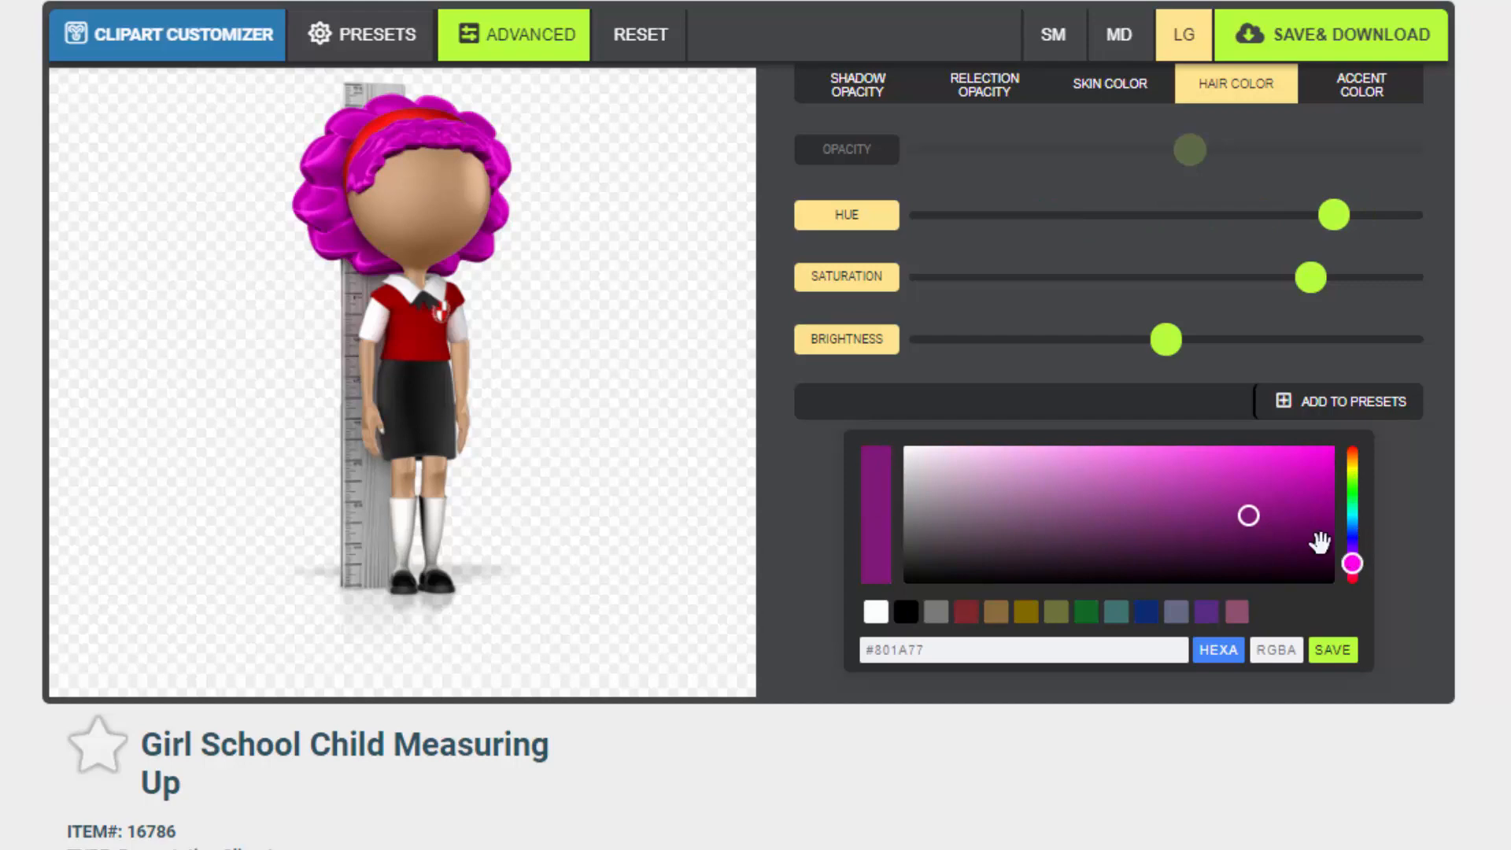
click(1281, 481)
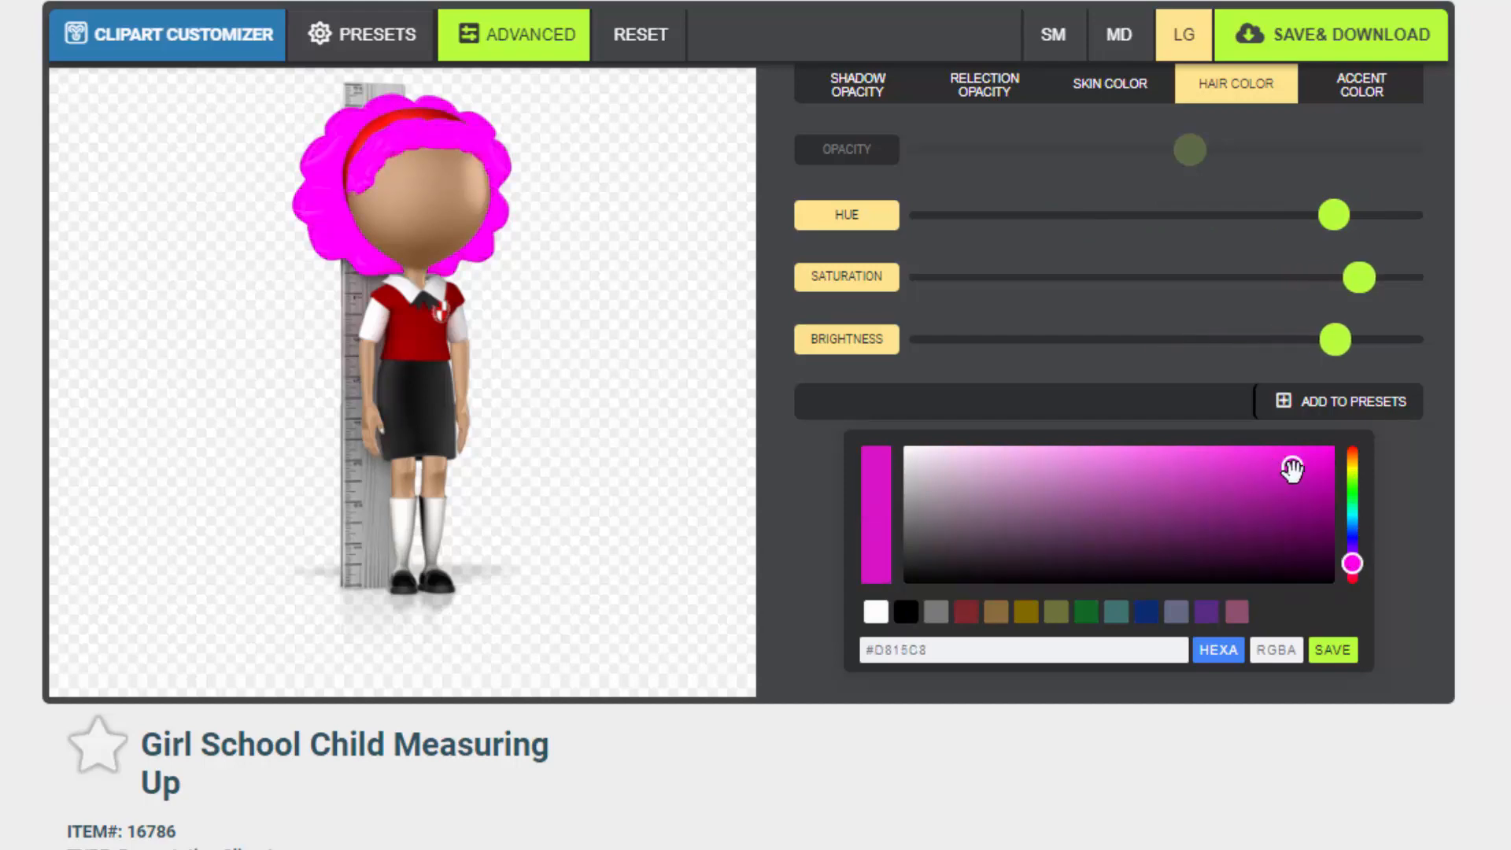
Darken the hair colour to deep purple #931688 using the shade area and the brightness slider
click(1265, 512)
drag(1267, 511, 1274, 502)
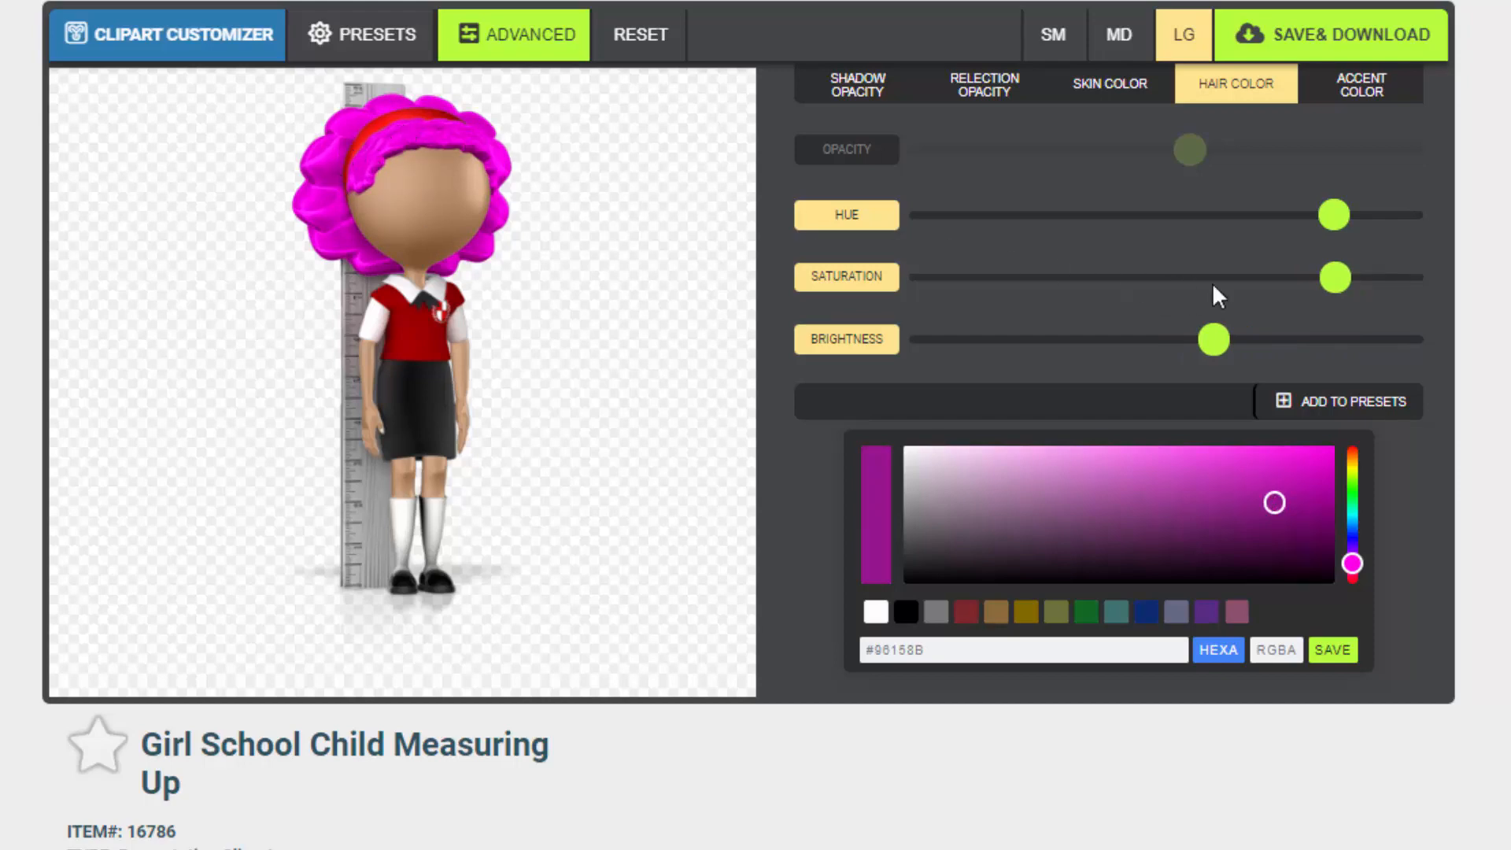
drag(1225, 347, 1192, 364)
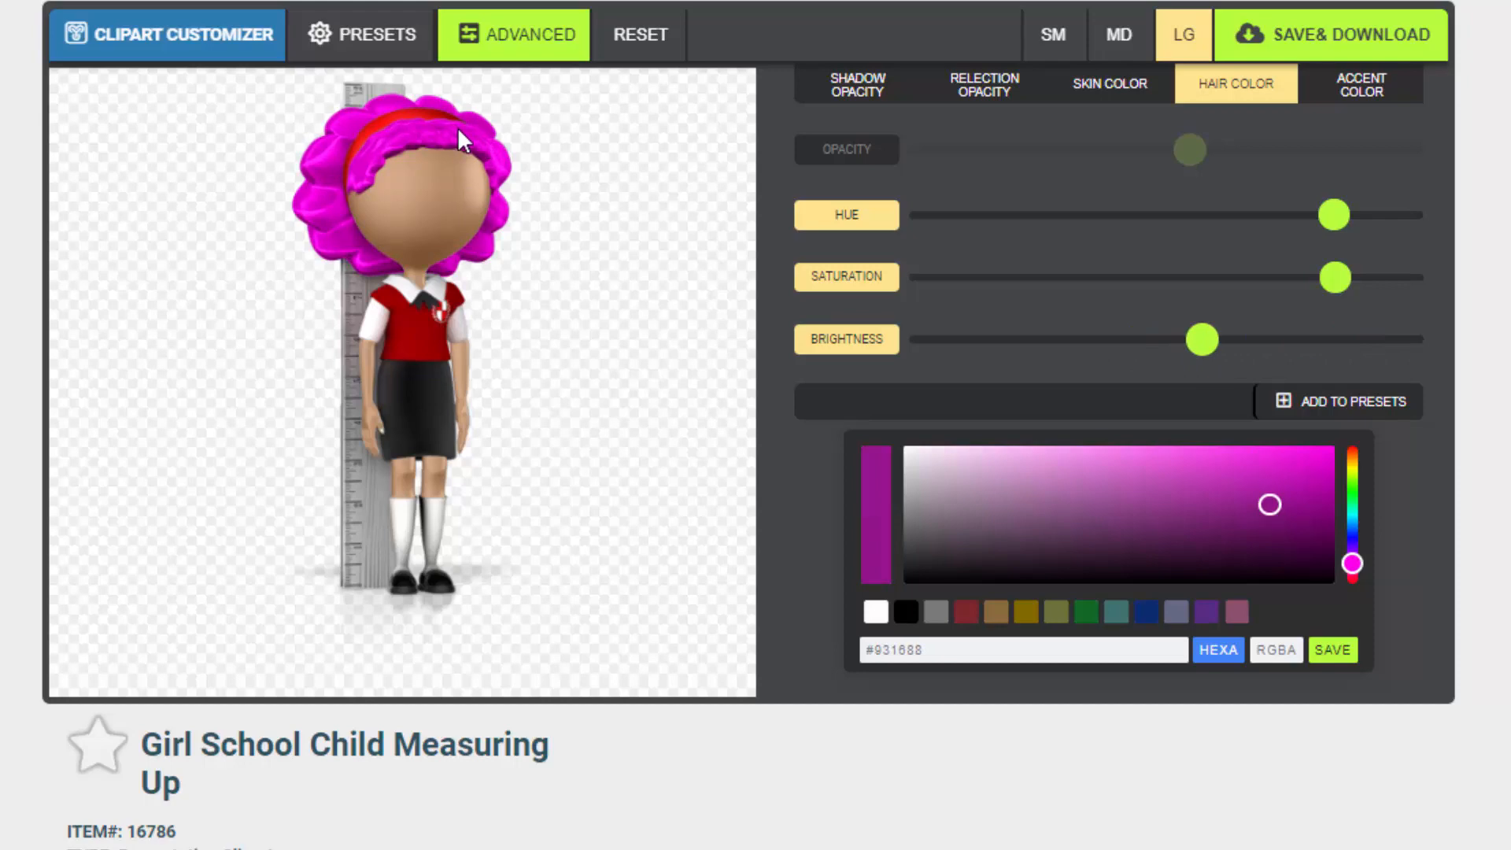
Change the accent colour to green #1A7915 using the colour picker's hue strip, shade area and hue slider
click(1355, 88)
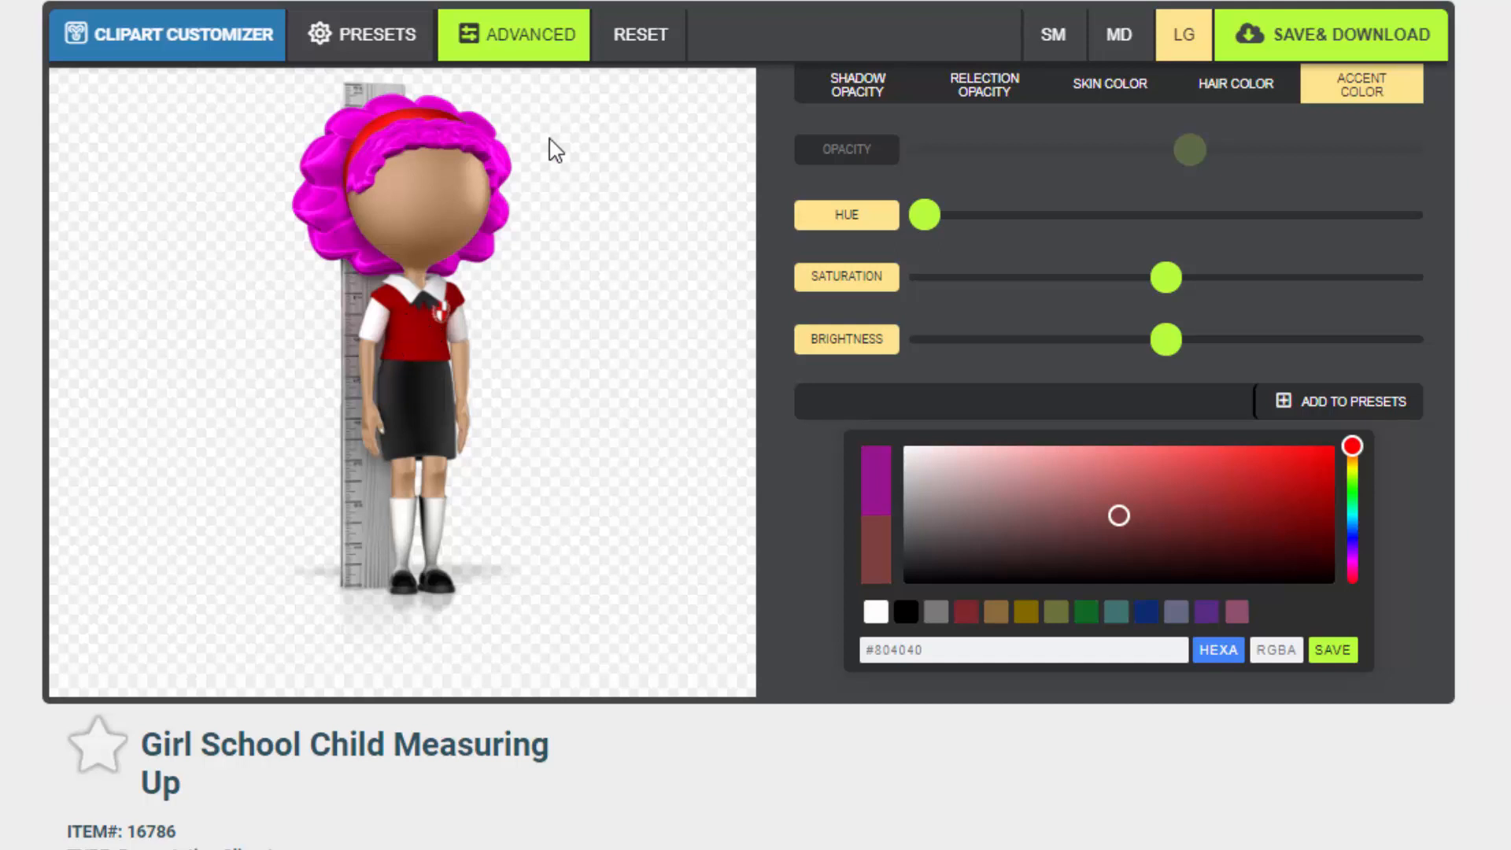
click(1352, 527)
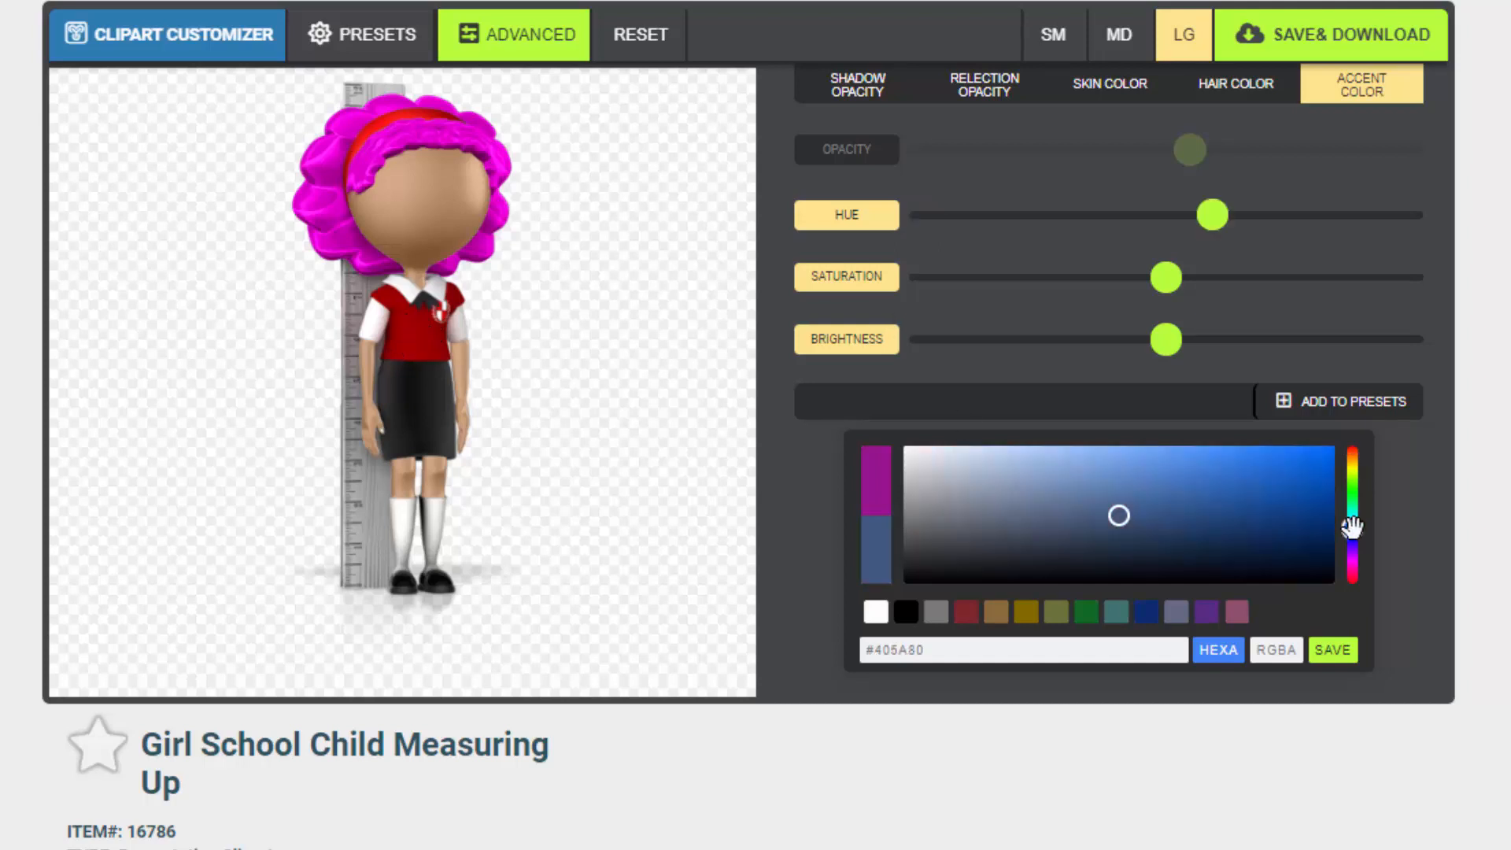
click(1236, 501)
drag(1217, 494, 1126, 486)
drag(1215, 215, 1086, 245)
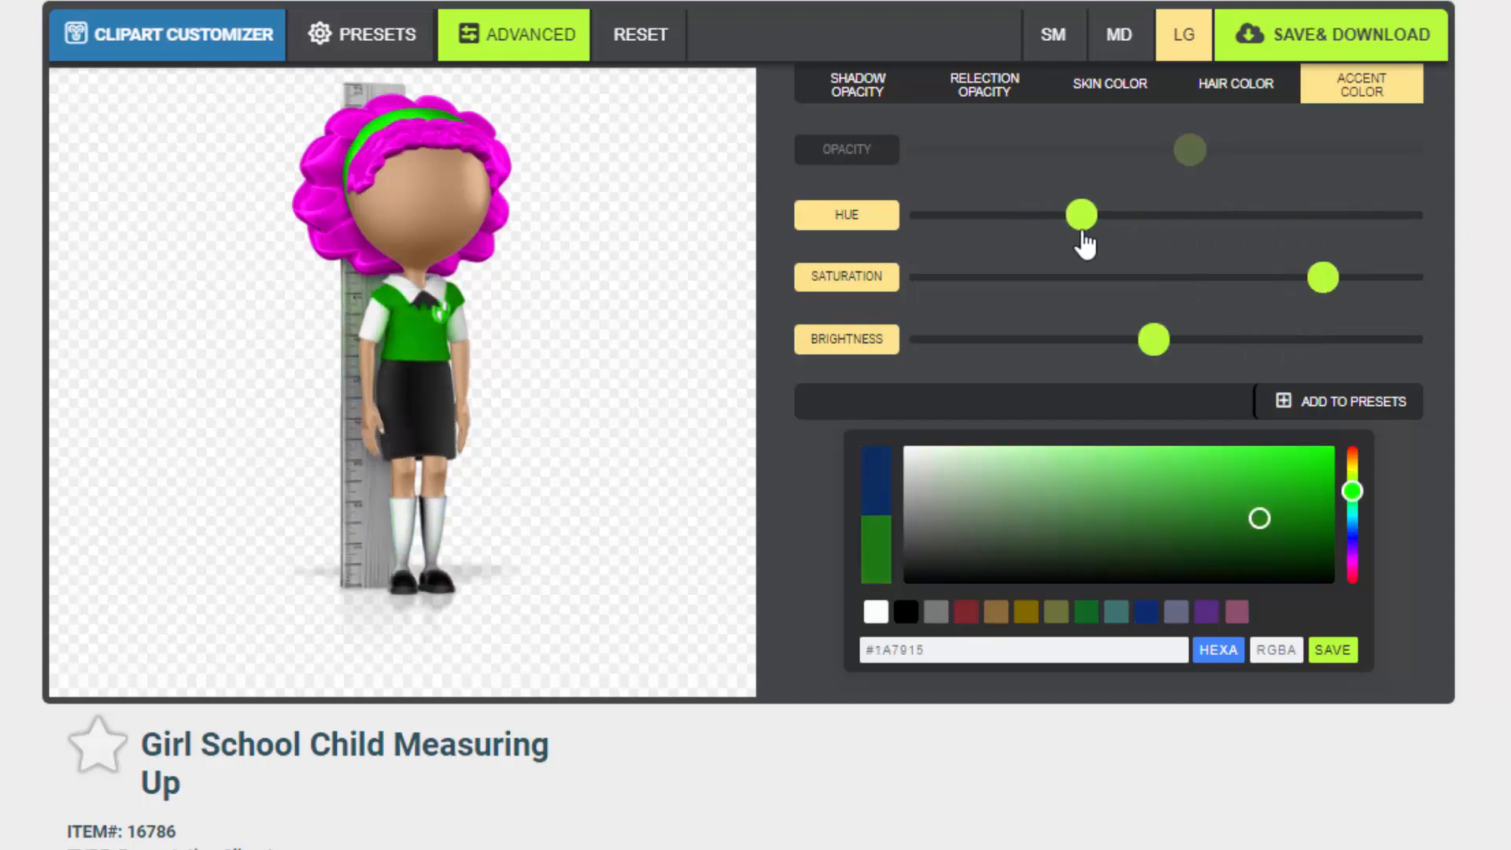
Return to the hair colour and set it to red #931616 by moving the hue strip to its end
click(1239, 88)
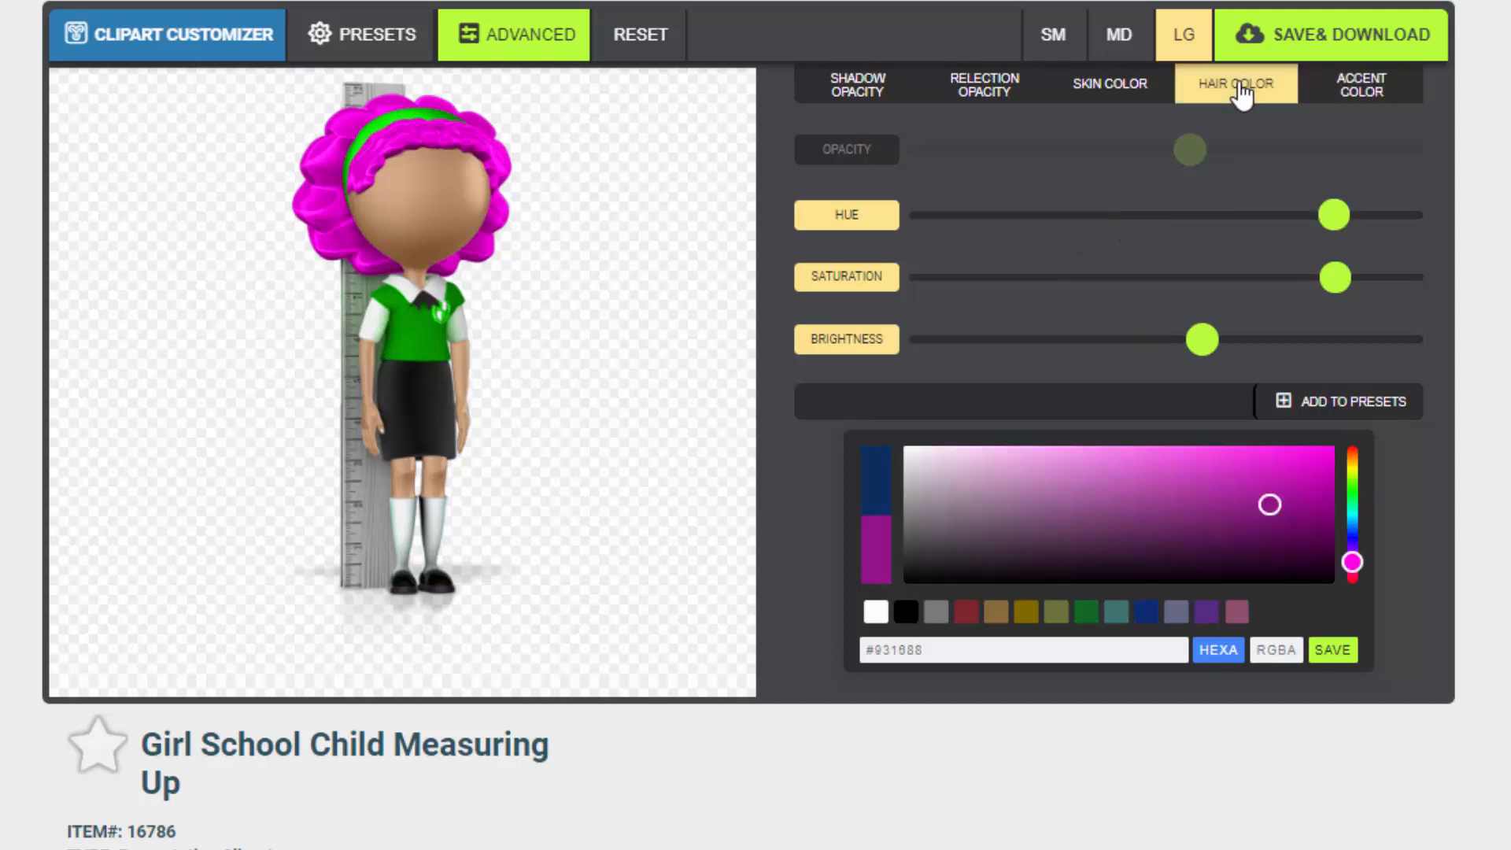
drag(1350, 561, 1352, 583)
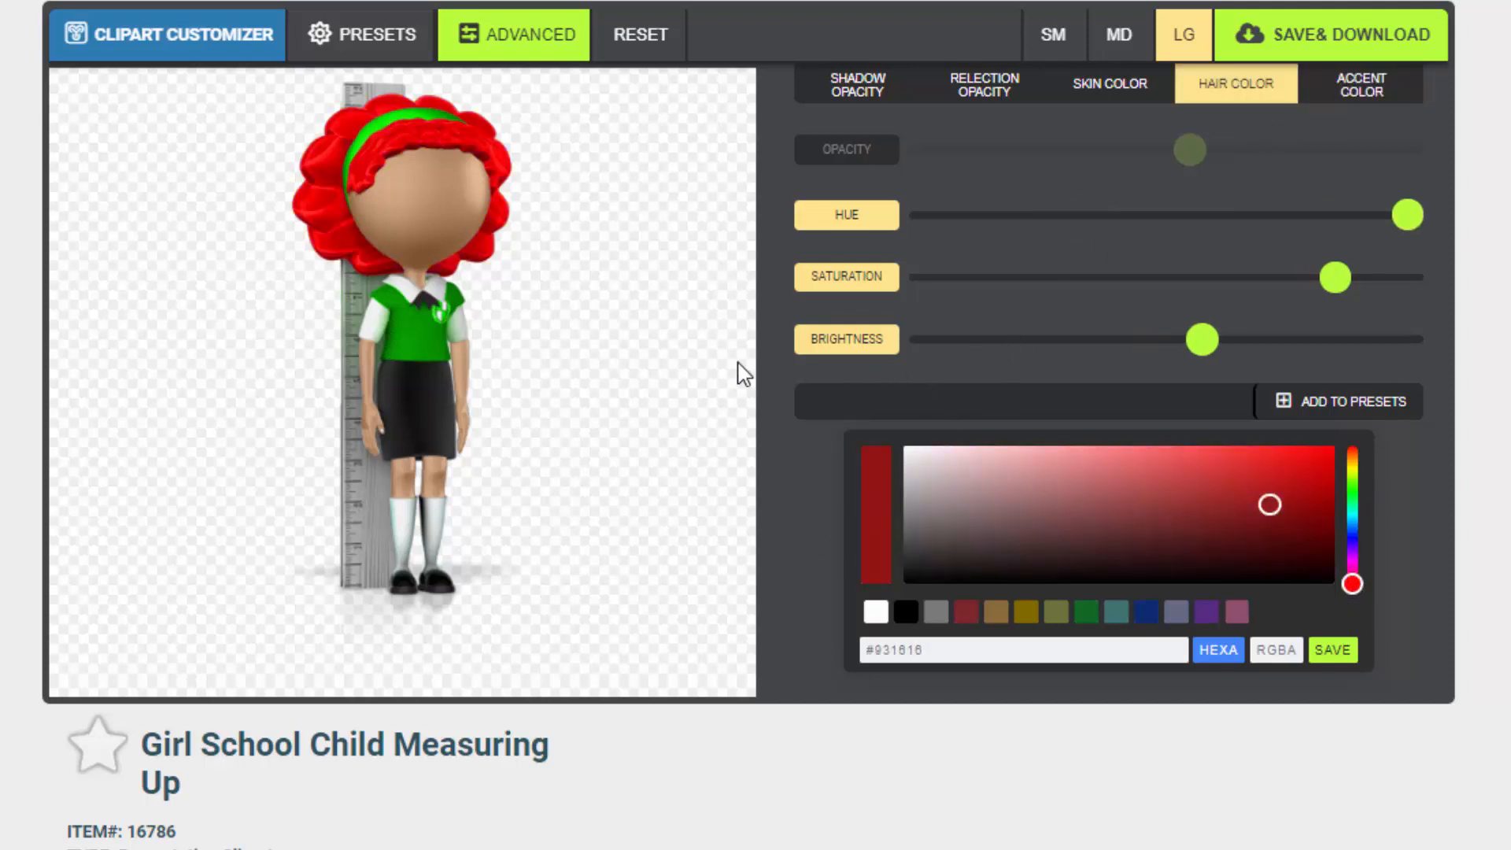
Select the medium MD size and open Save & Download for the customized clipart
click(1117, 35)
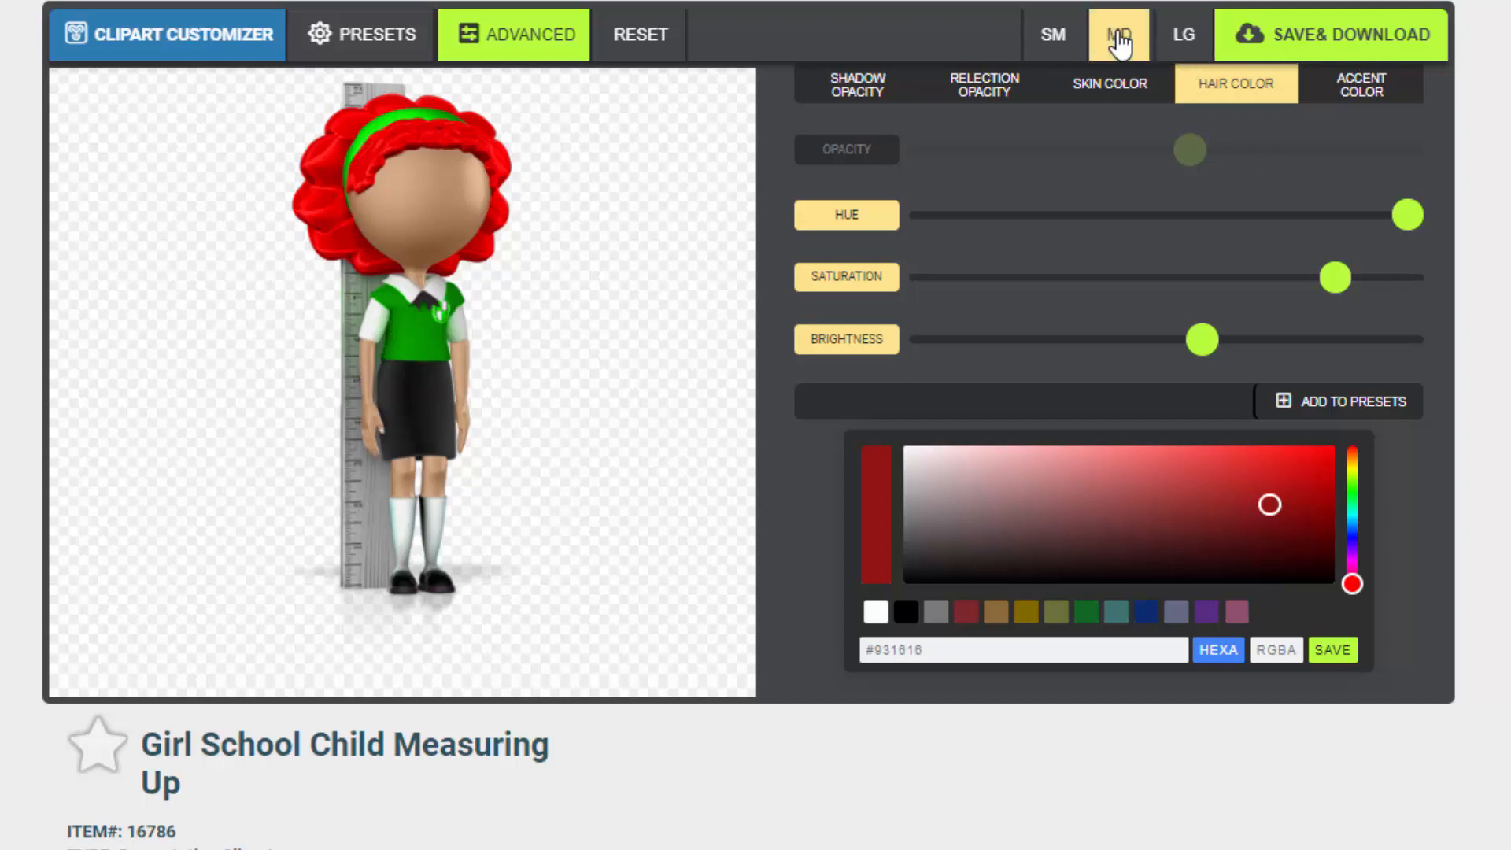
click(1053, 38)
click(1118, 39)
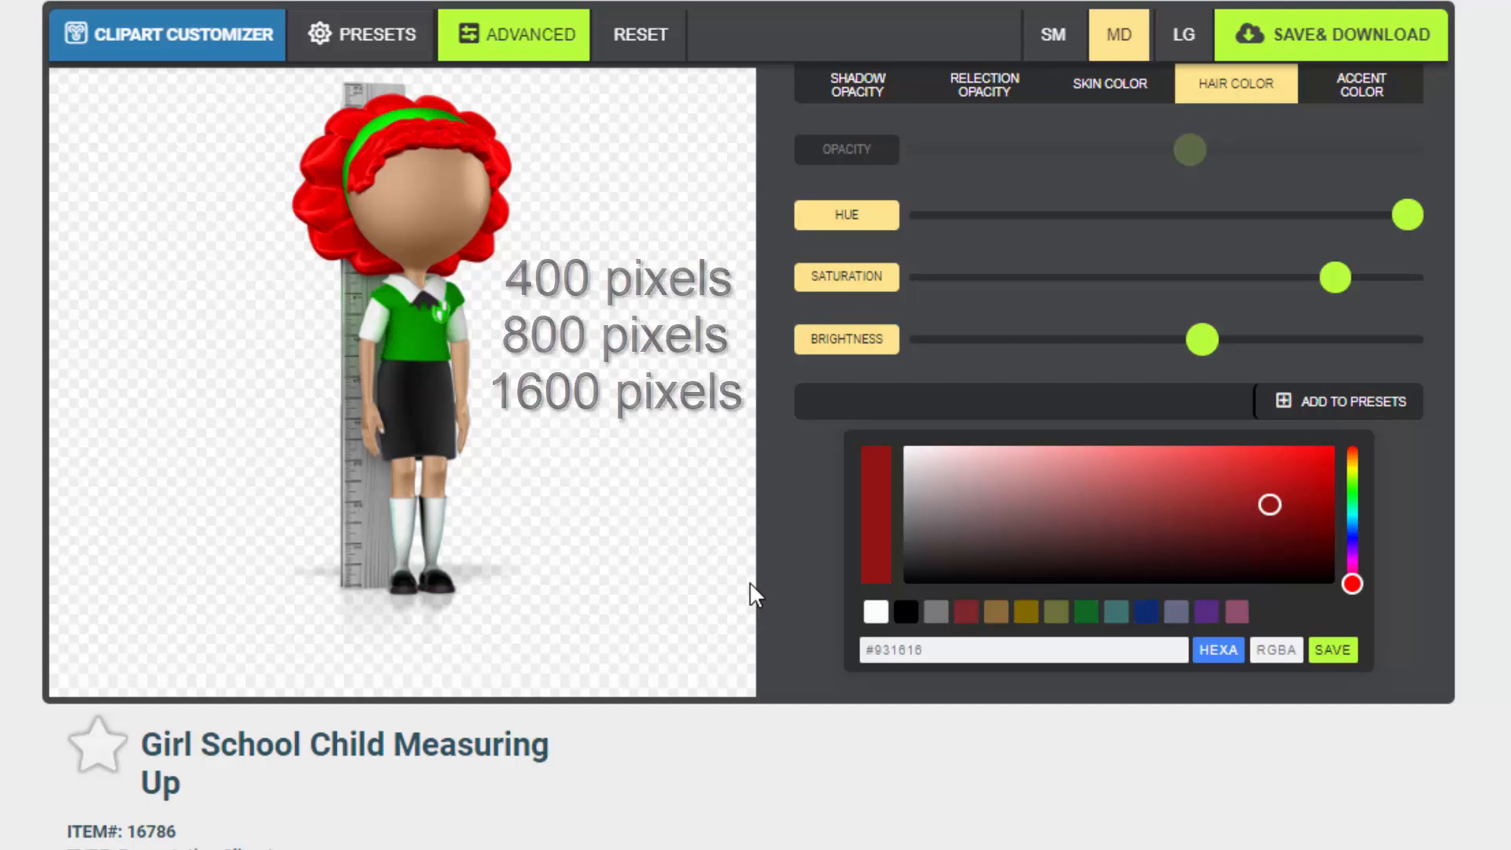
click(1336, 49)
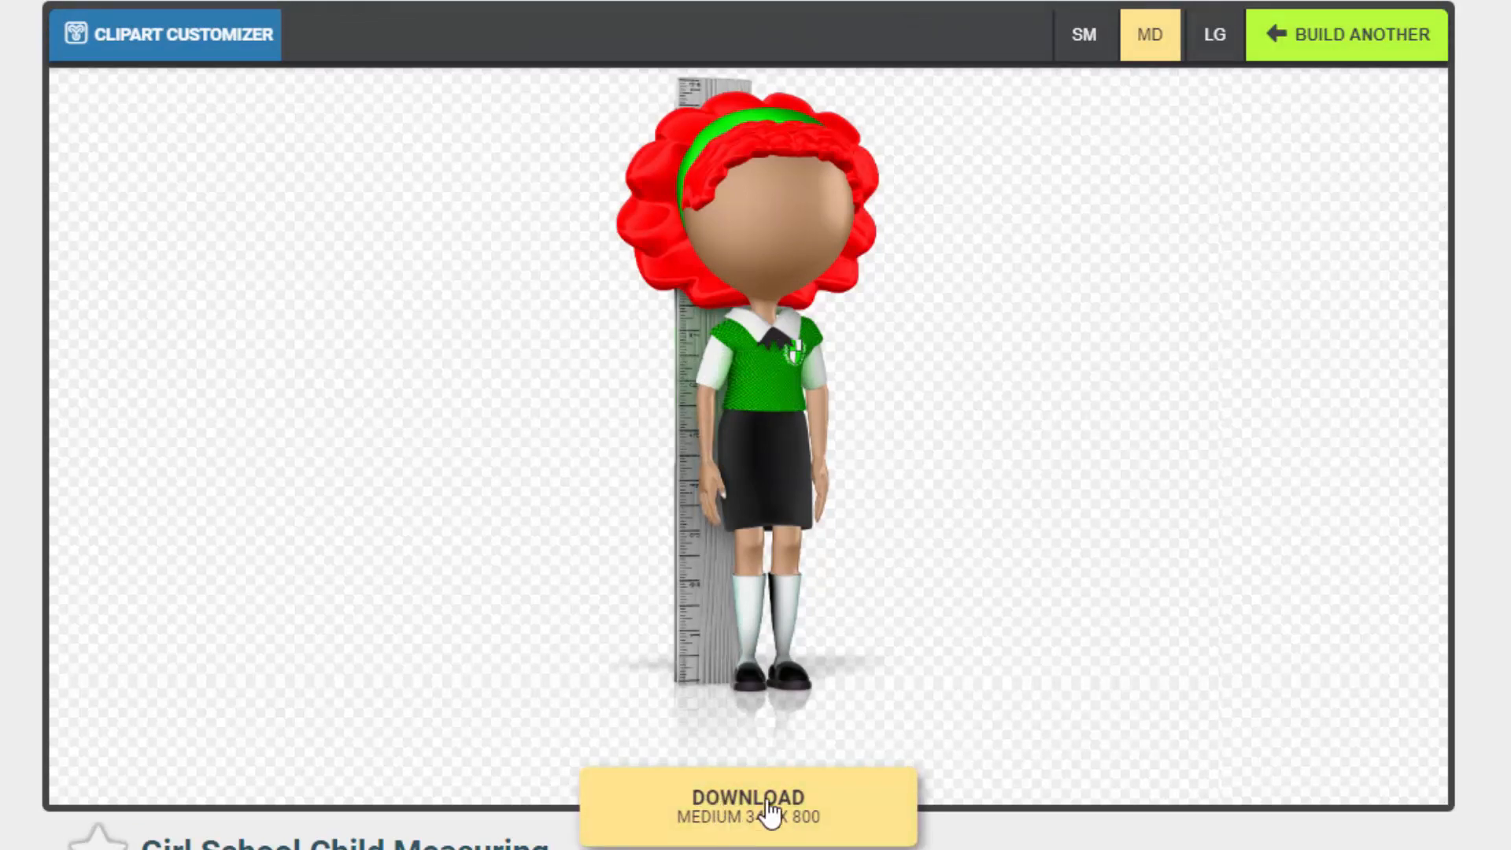
right_click(2, 540)
click(3, 519)
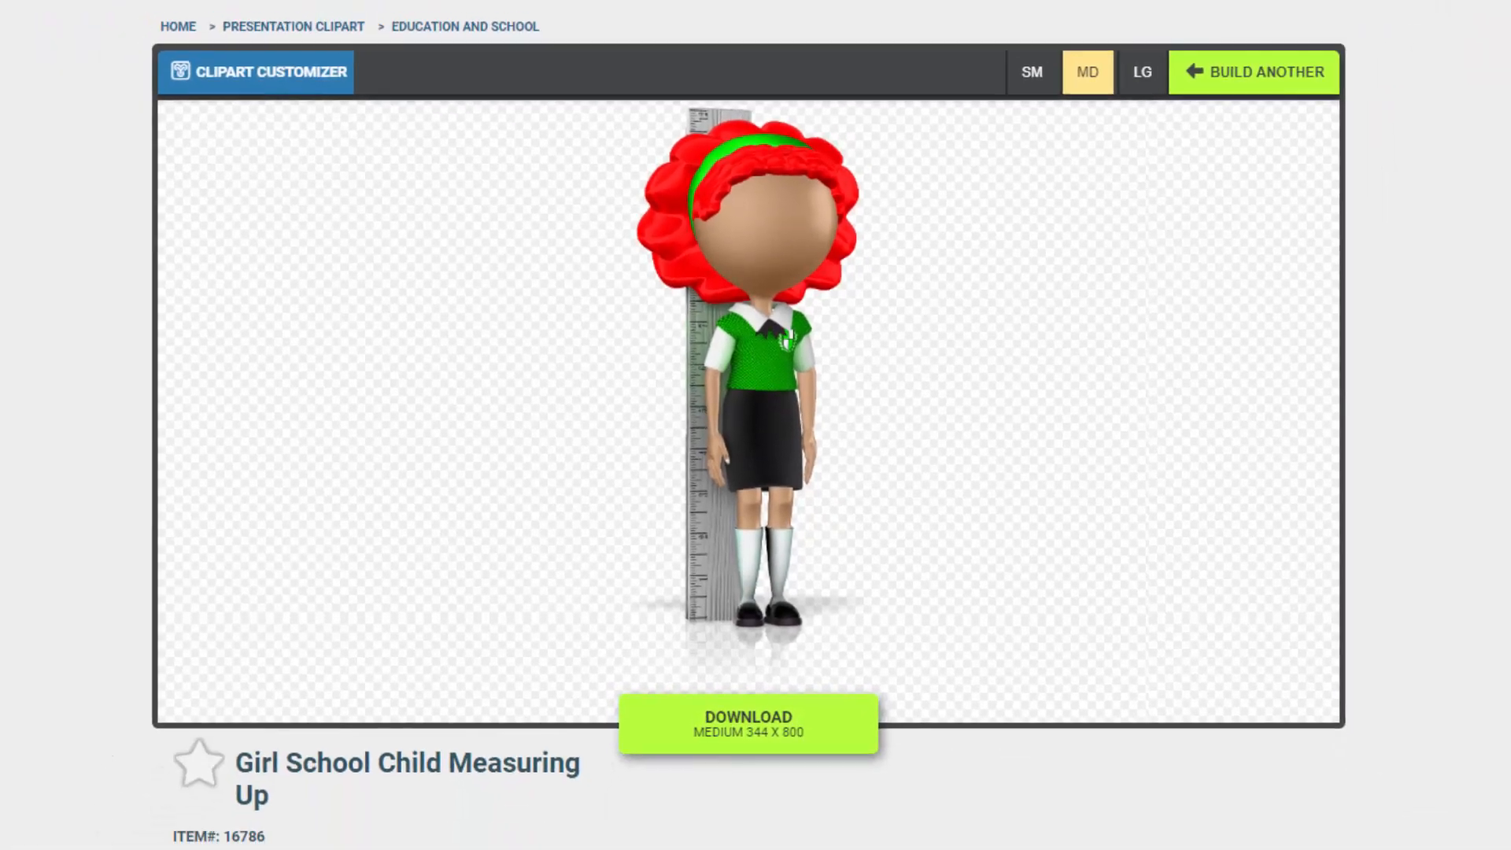